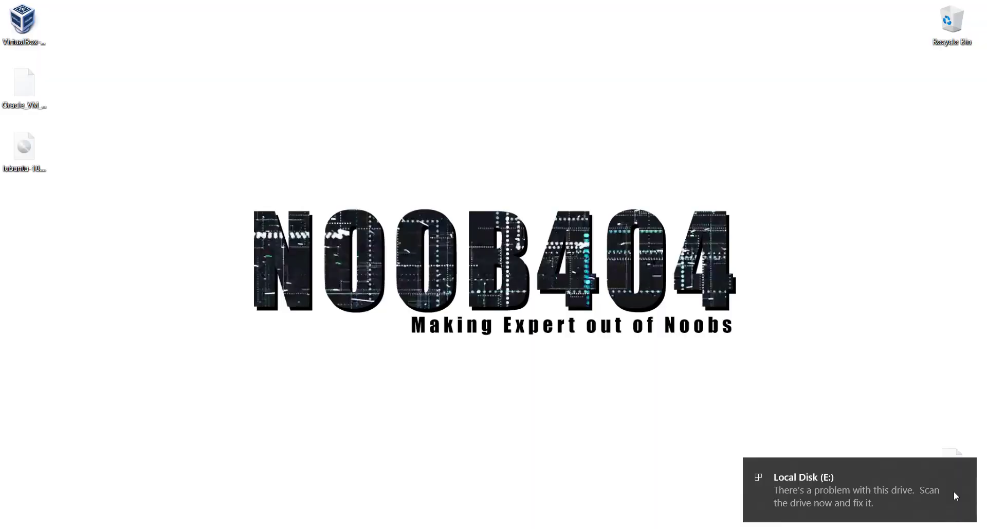
Open Local Disk (E:) and look over its bzImage and initramfs.cpio.gz files
click(955, 496)
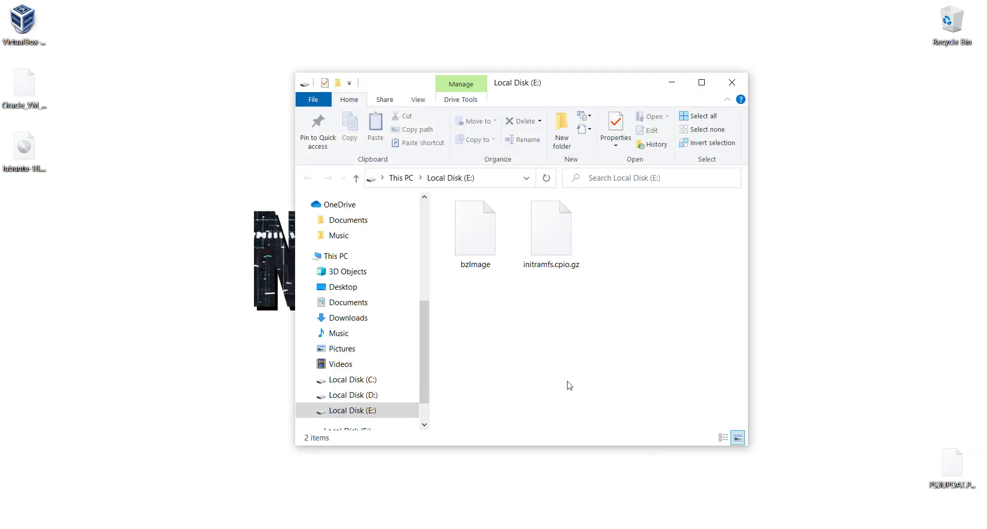
drag(453, 326, 650, 201)
click(667, 304)
click(550, 237)
Check the This PC drive overview, then close the File Explorer windows
click(365, 257)
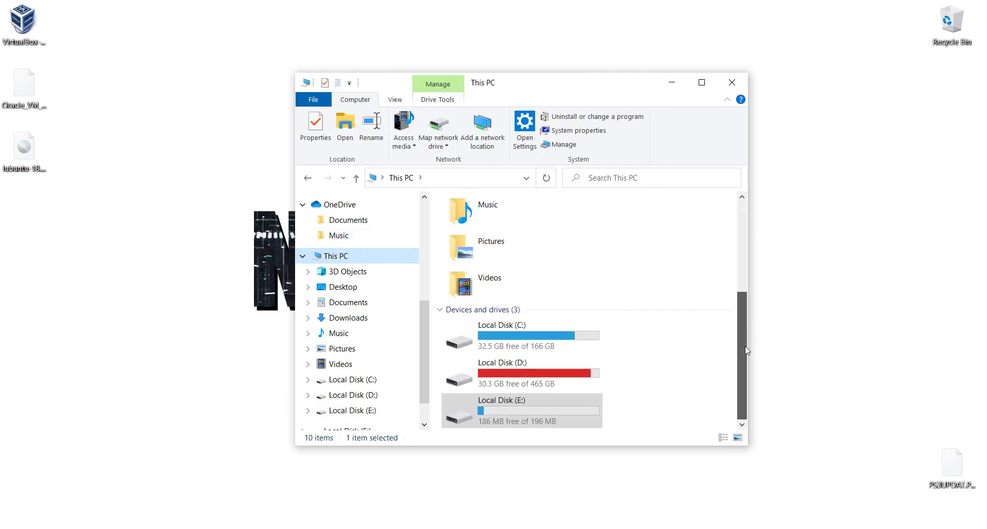
click(683, 380)
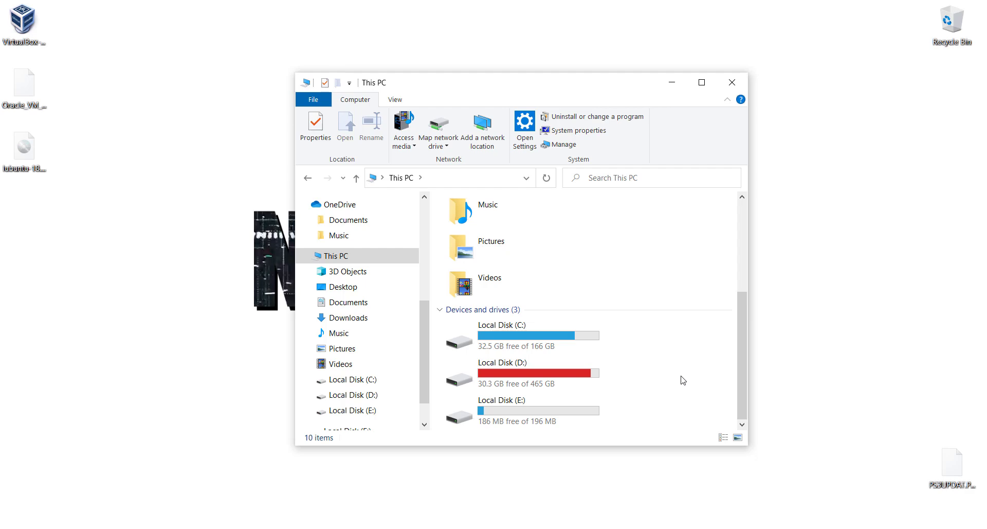
key(alt+F4)
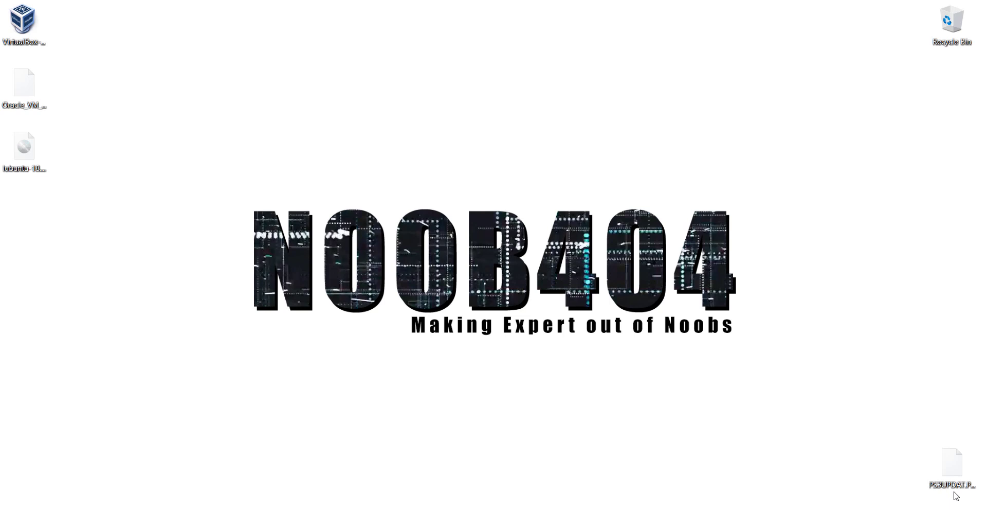
key(super+e)
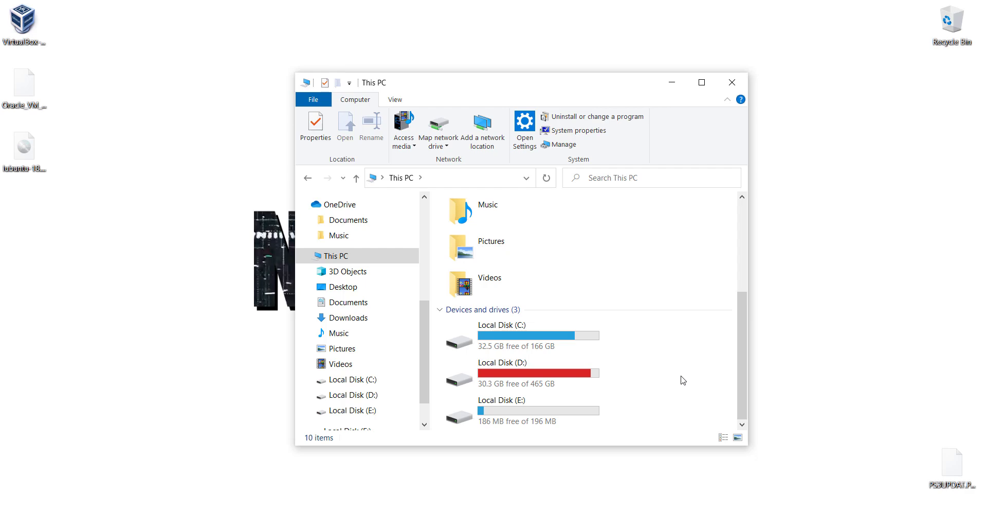
key(alt+F4)
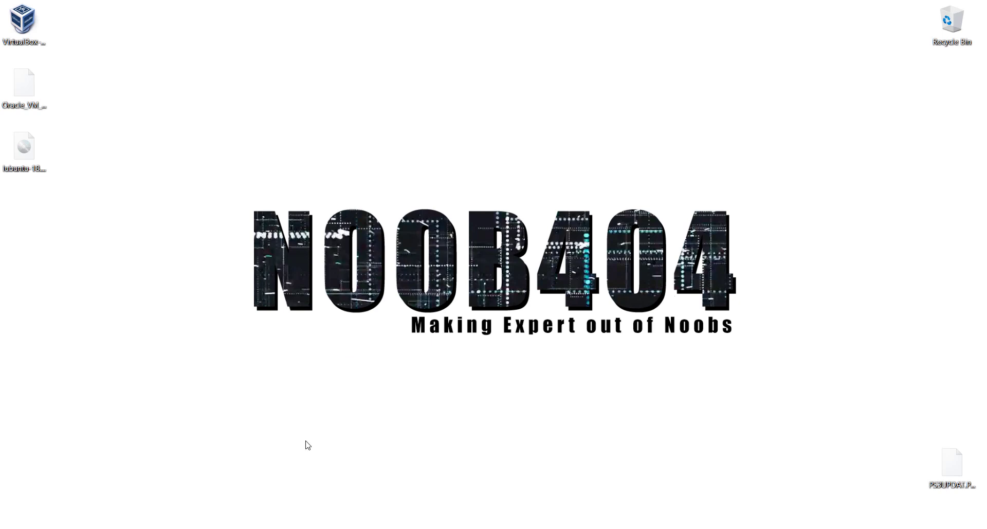
Save the VirtualBox 6.1.8 Windows-hosts installer and the all-platforms Extension Pack from Firefox
click(334, 471)
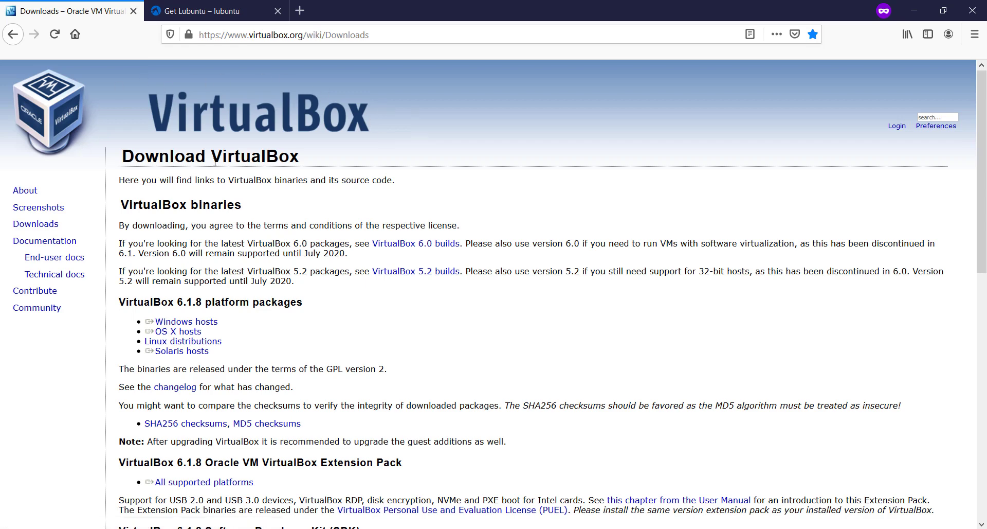
drag(145, 304, 182, 323)
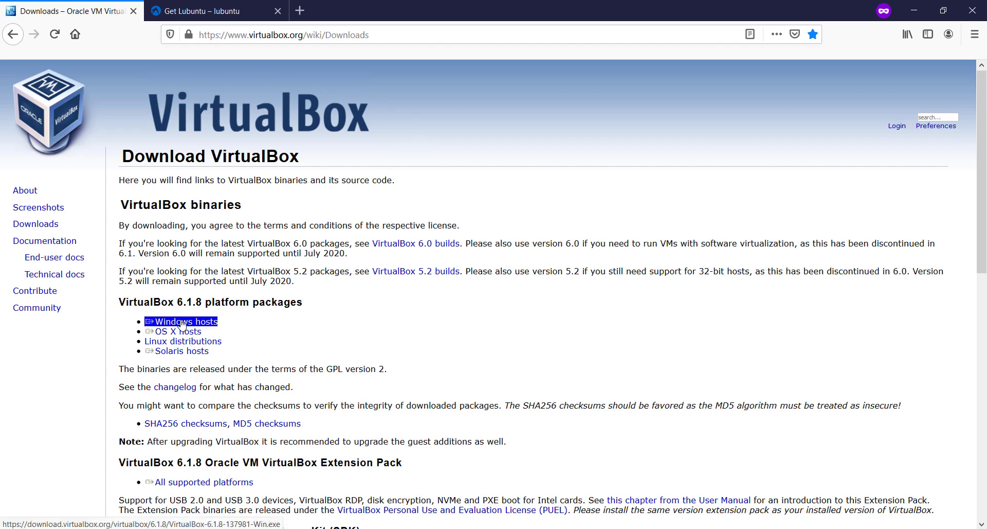
click(192, 323)
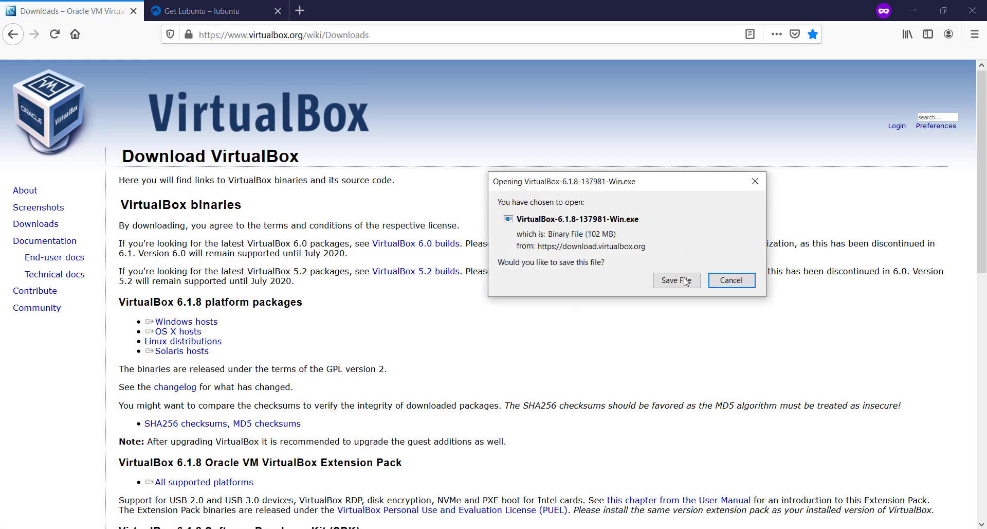
click(686, 280)
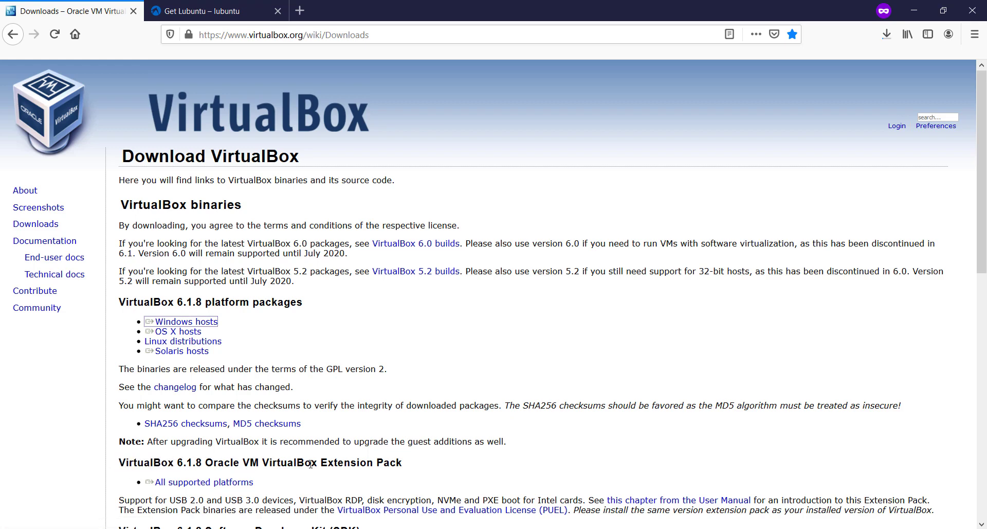
click(222, 486)
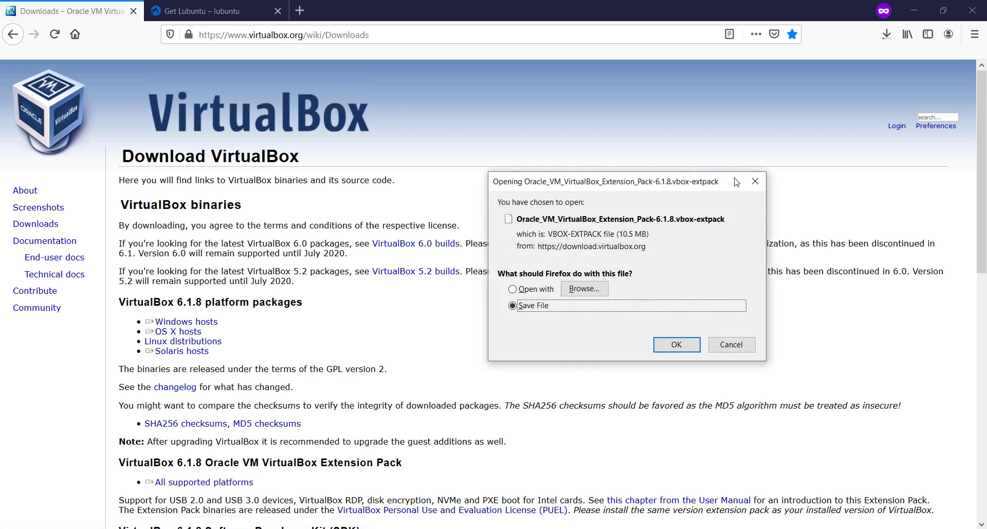
click(672, 344)
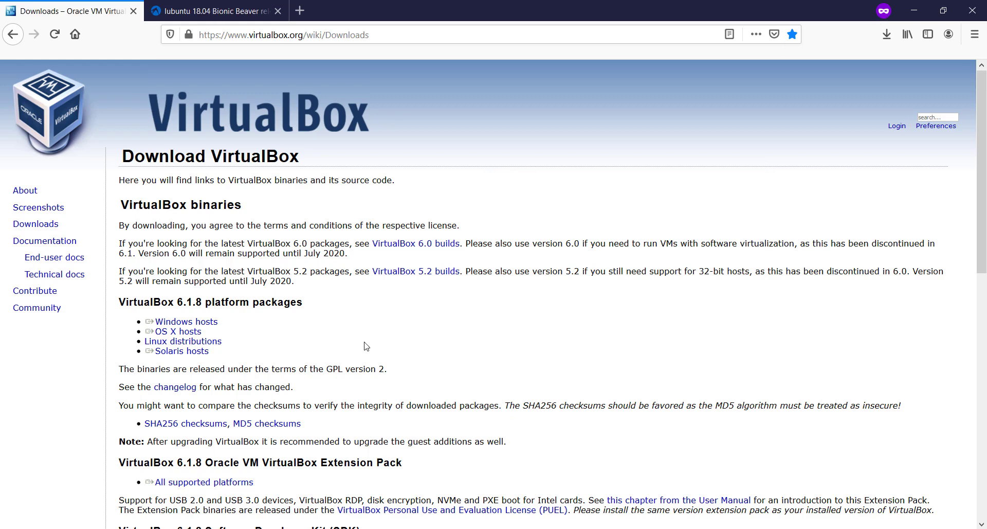
On the lubuntu 18.04 release page, download the amd64 (64-bit) image
click(208, 8)
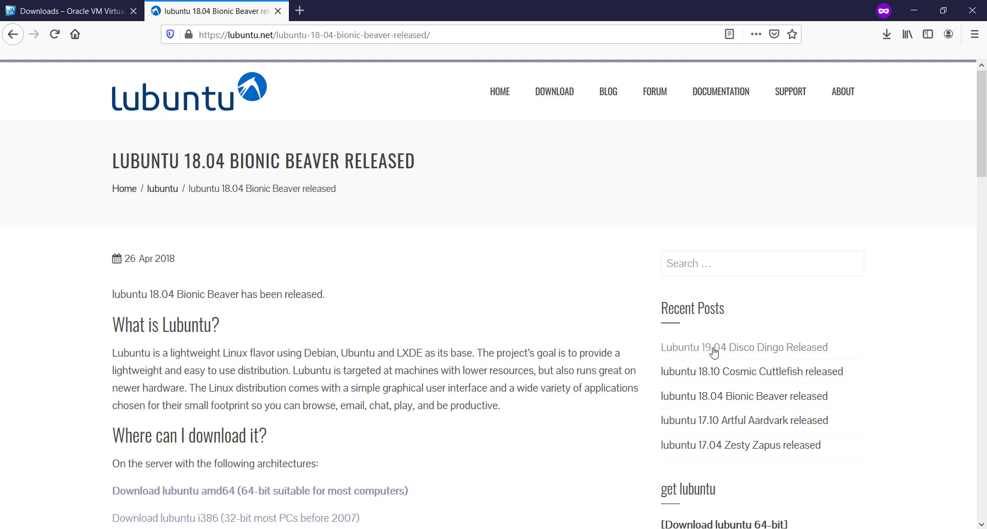
scroll(425, 348, down, 2)
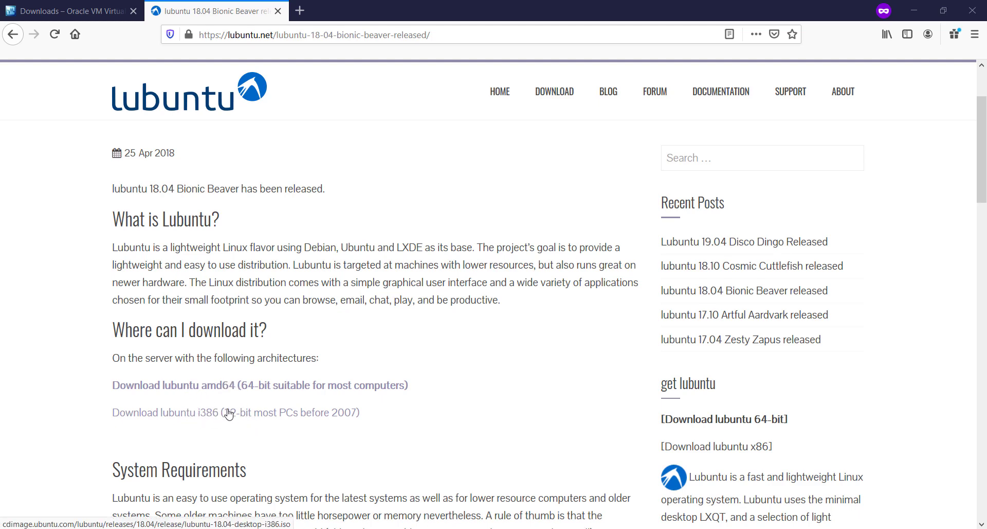
click(238, 387)
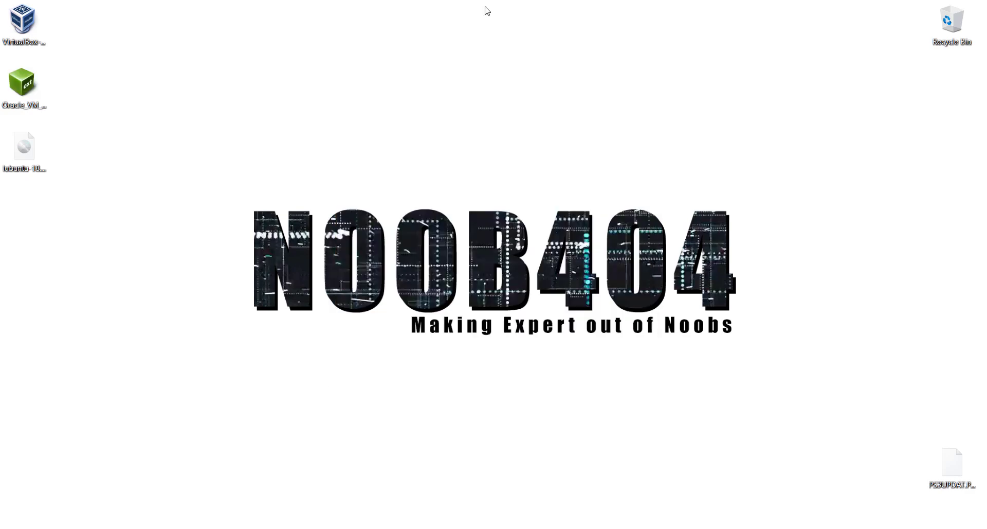
Install the Extension Pack 6.1.8 from the desktop file, accepting its licence
click(19, 82)
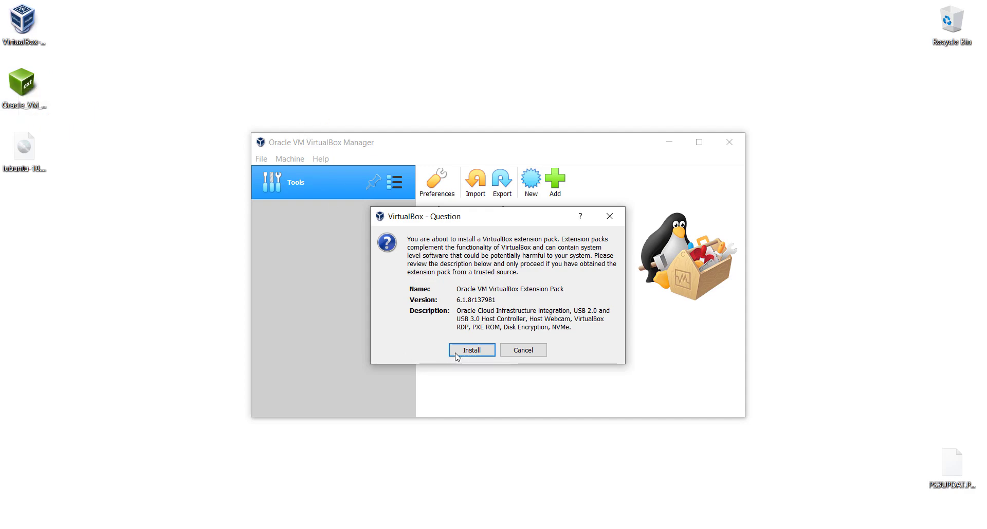
click(488, 350)
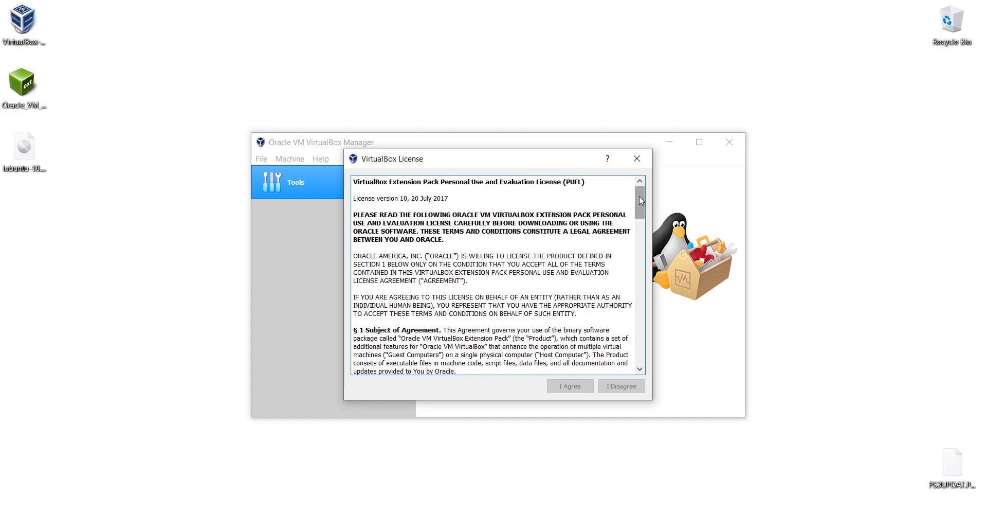
drag(640, 196, 640, 360)
click(565, 390)
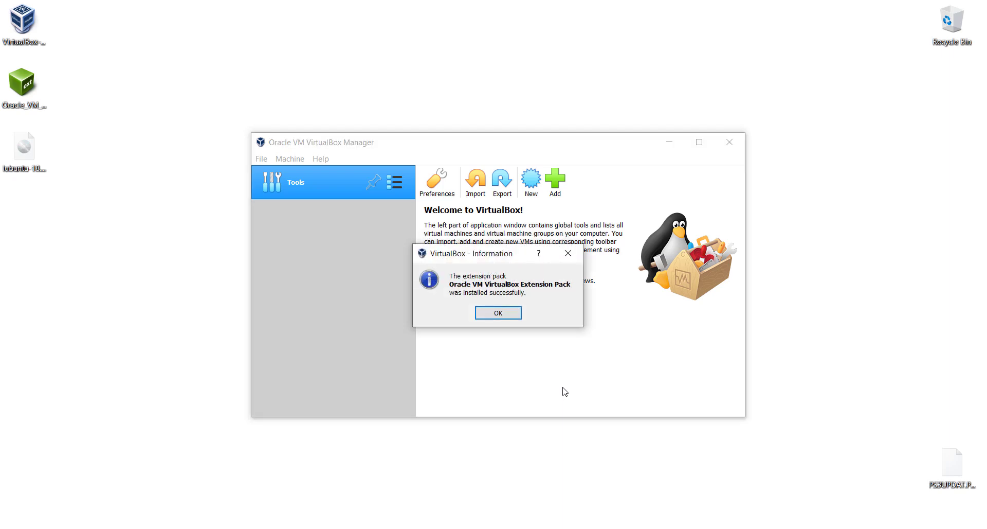
click(500, 319)
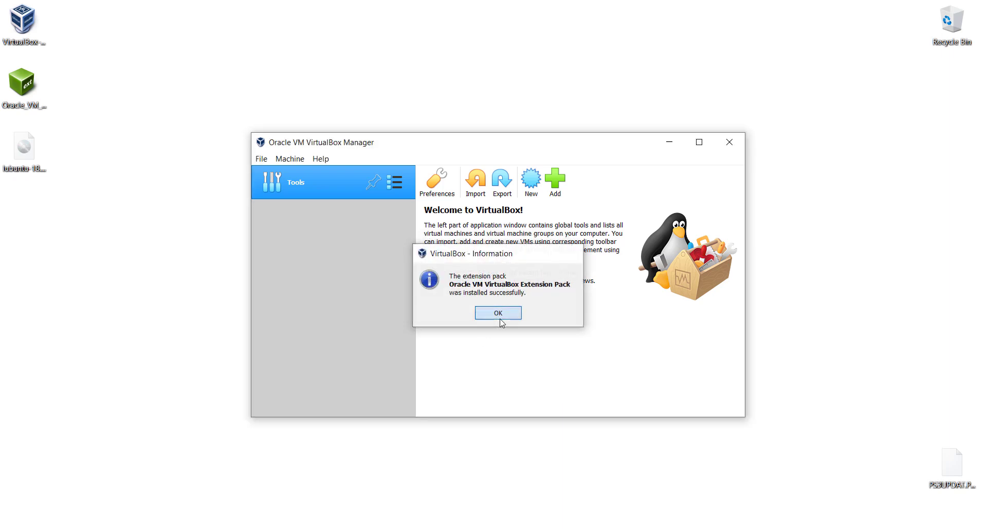
Create a new virtual machine named Lubuntu with 2000 MB of memory
click(530, 183)
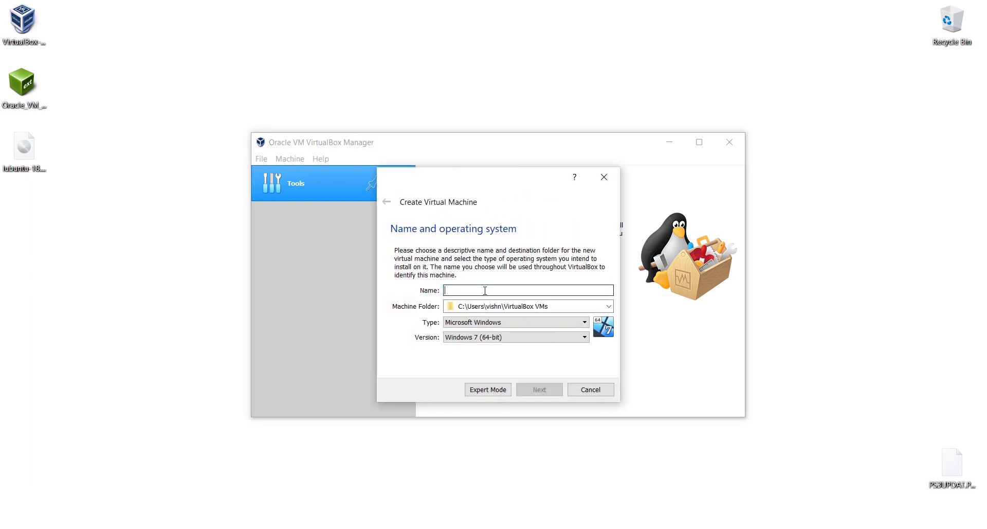
text(Lubuntu)
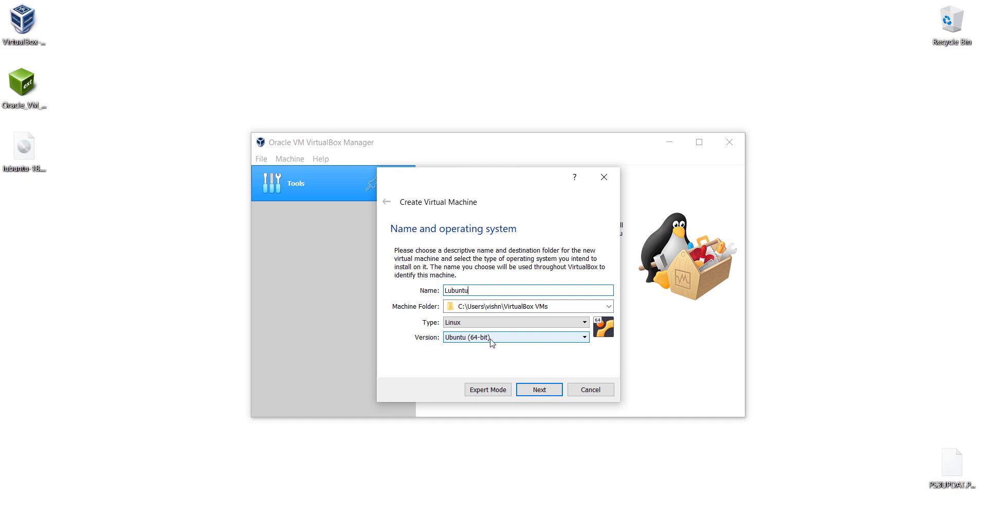
click(545, 389)
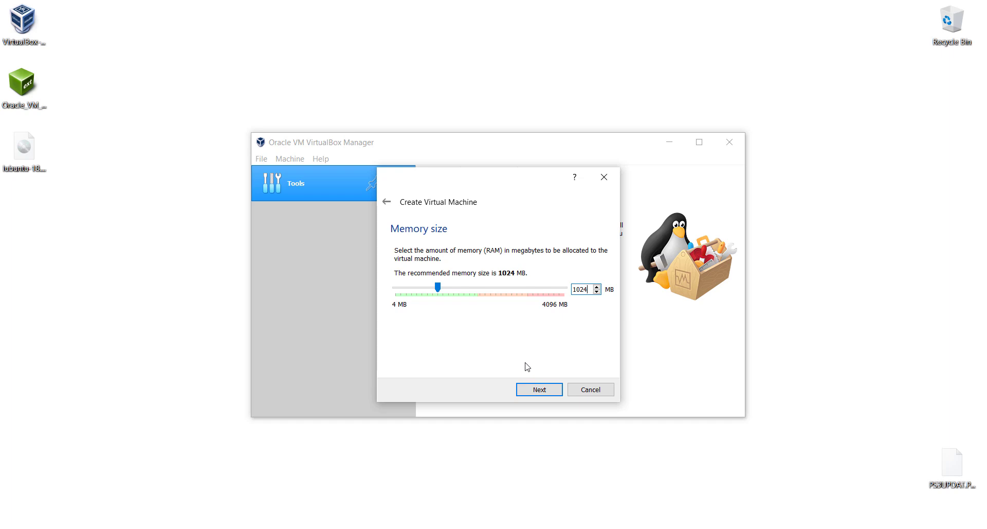
key(ctrl+a)
text(2000)
click(526, 387)
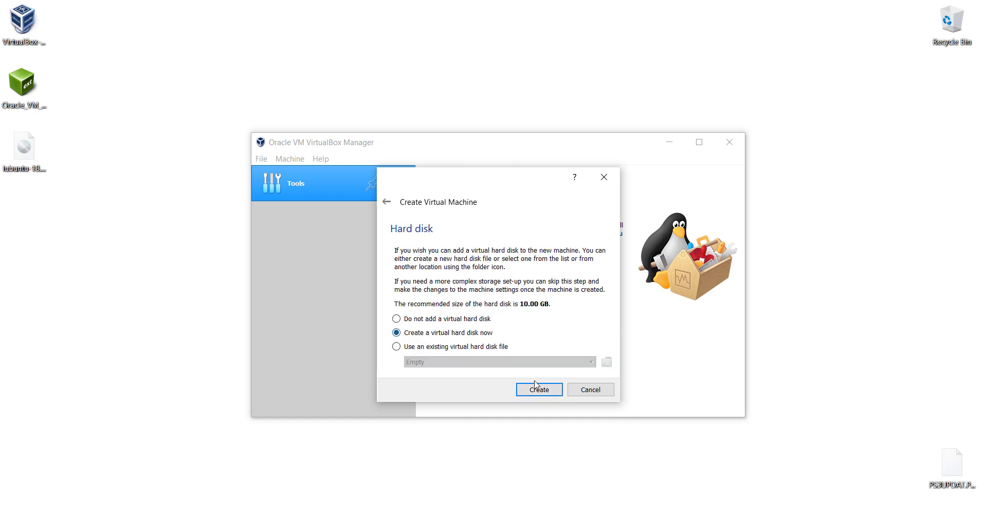
Give it a new fixed-size 10 GB VDI hard disk
click(535, 385)
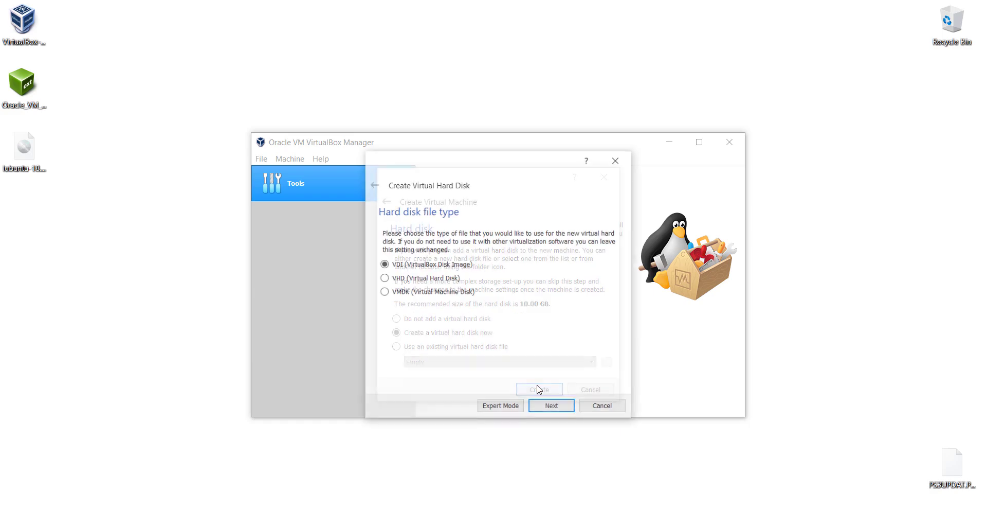
click(559, 414)
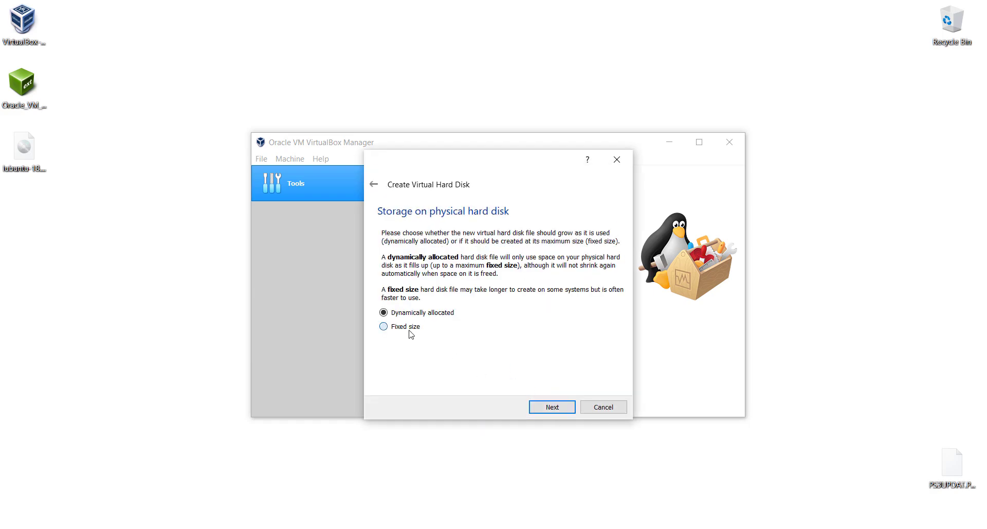
click(411, 333)
click(554, 404)
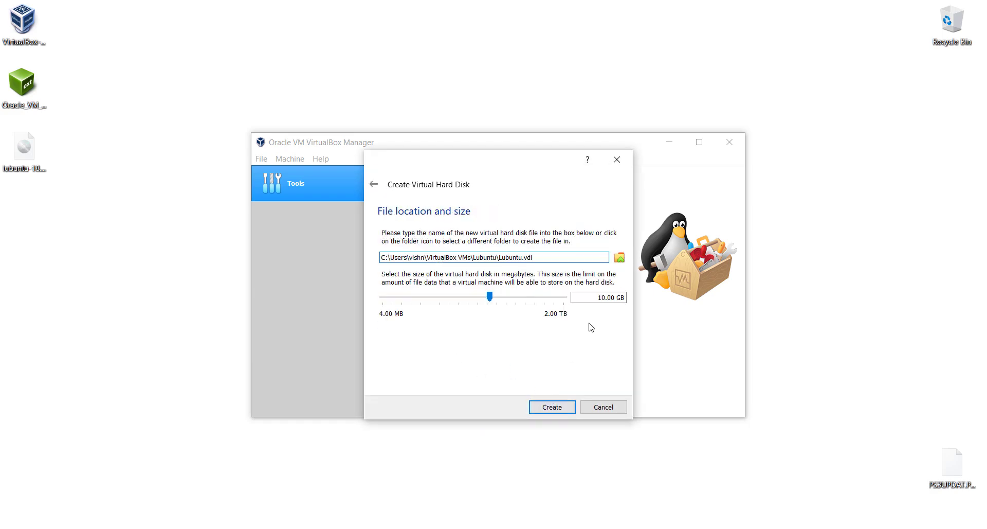
click(548, 406)
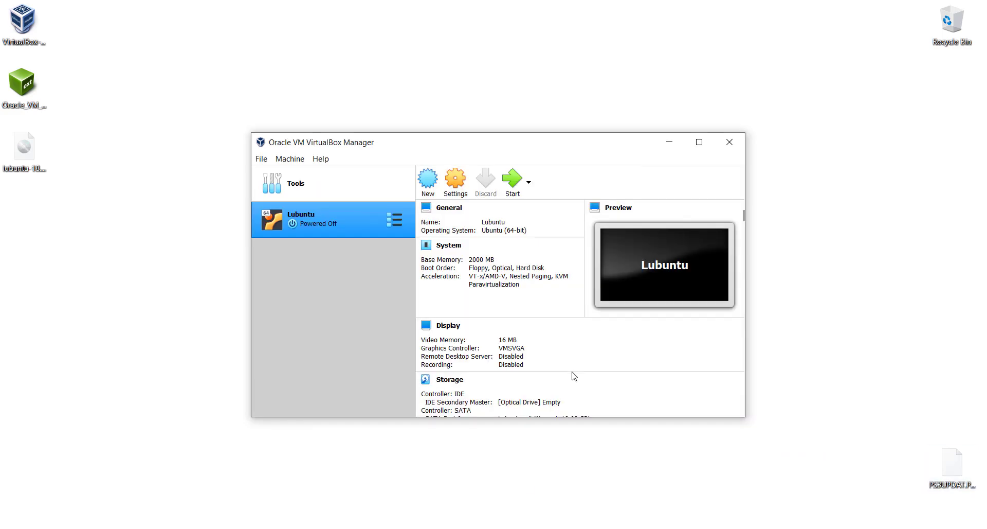
Raise the Lubuntu VM's video memory to 128 MB
click(450, 329)
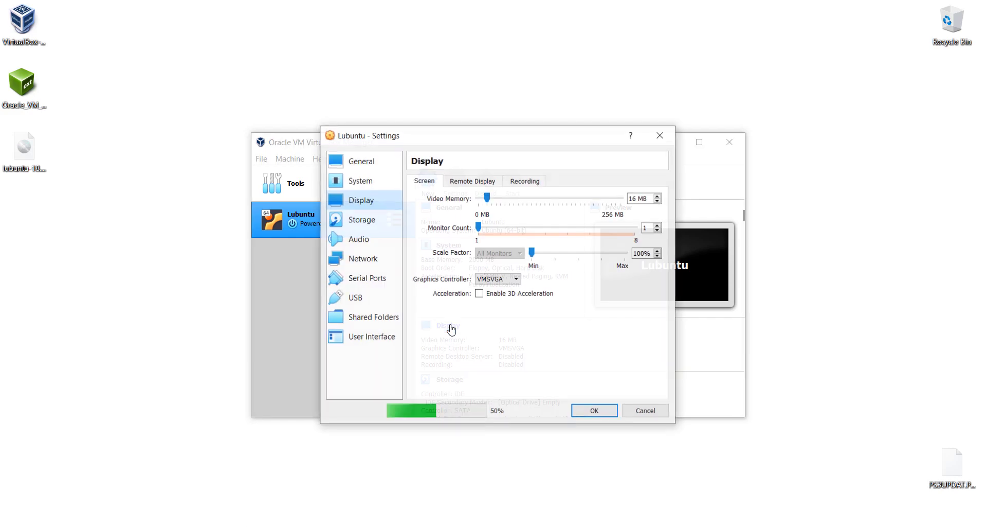
drag(496, 198, 629, 200)
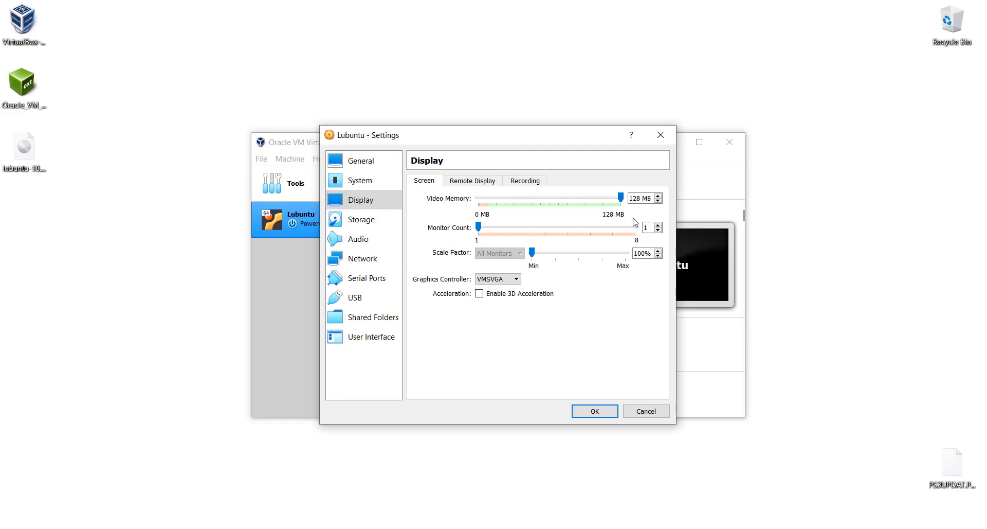
click(603, 412)
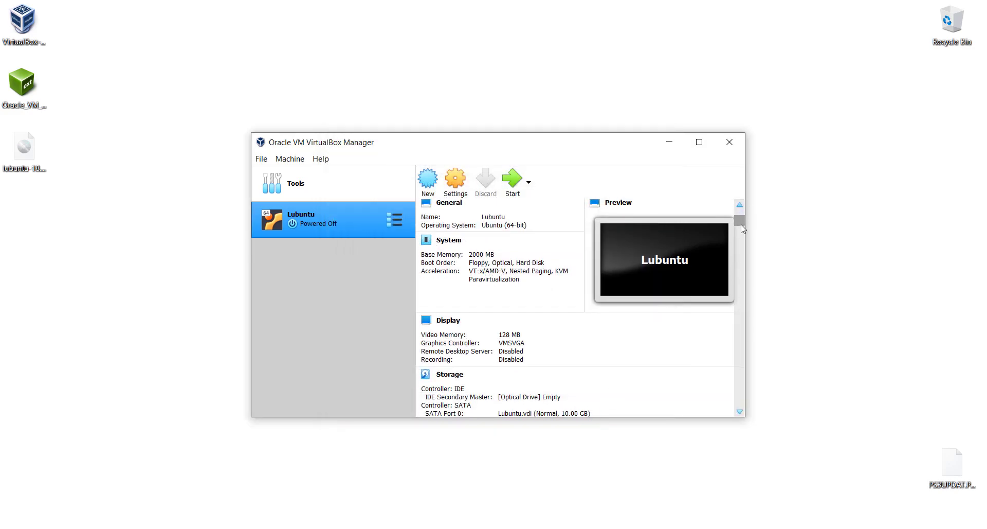
Load lubuntu-18.04-alternate-amd64.iso into the VM's empty optical drive and save
scroll(742, 220, down, 2)
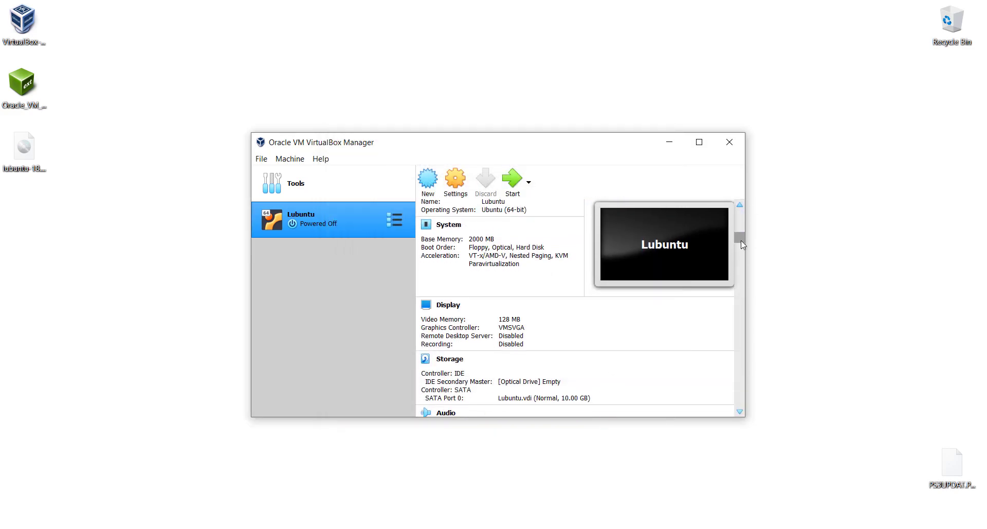
click(456, 358)
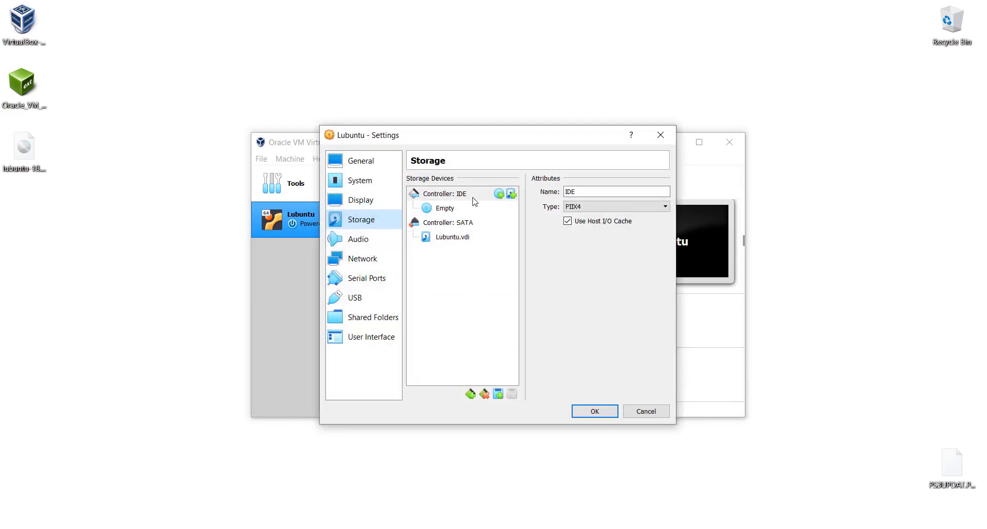
click(445, 210)
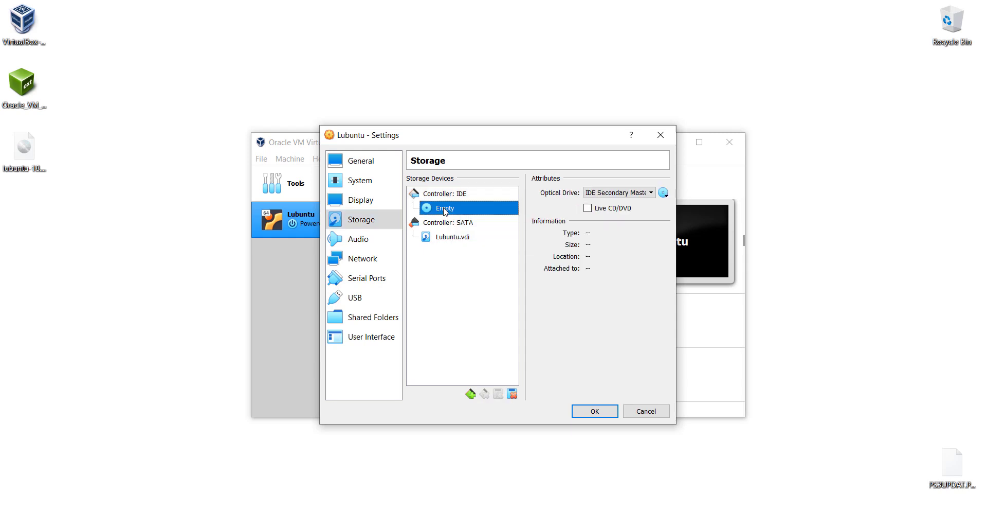
click(664, 195)
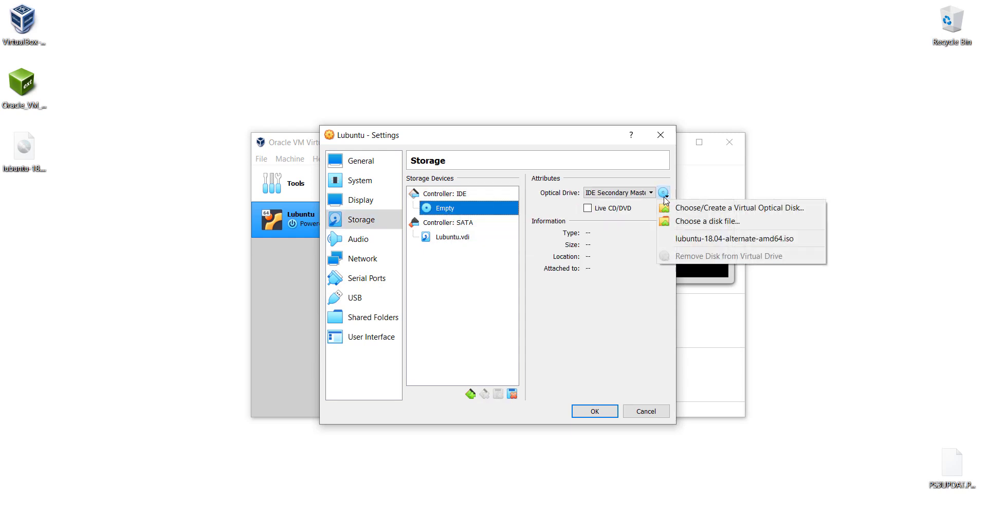
click(696, 221)
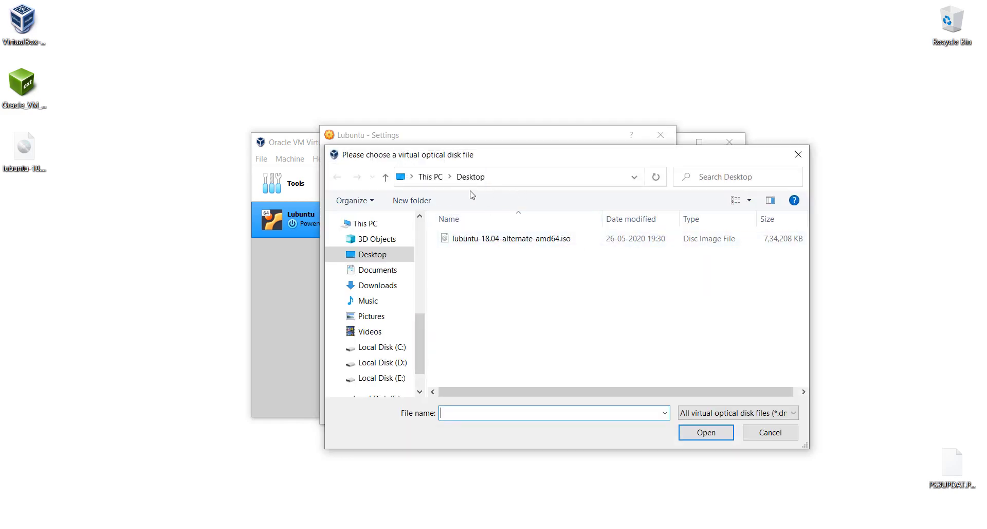
double_click(544, 240)
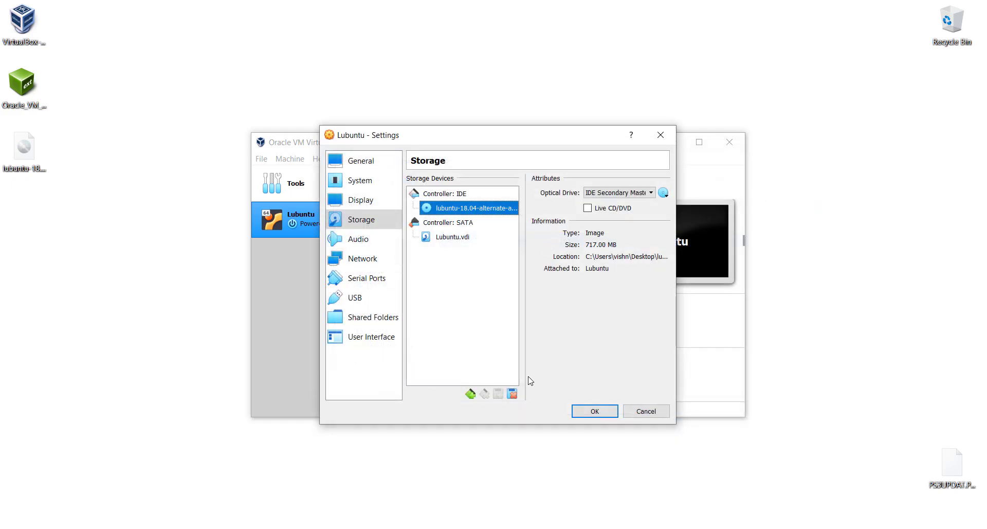
click(593, 412)
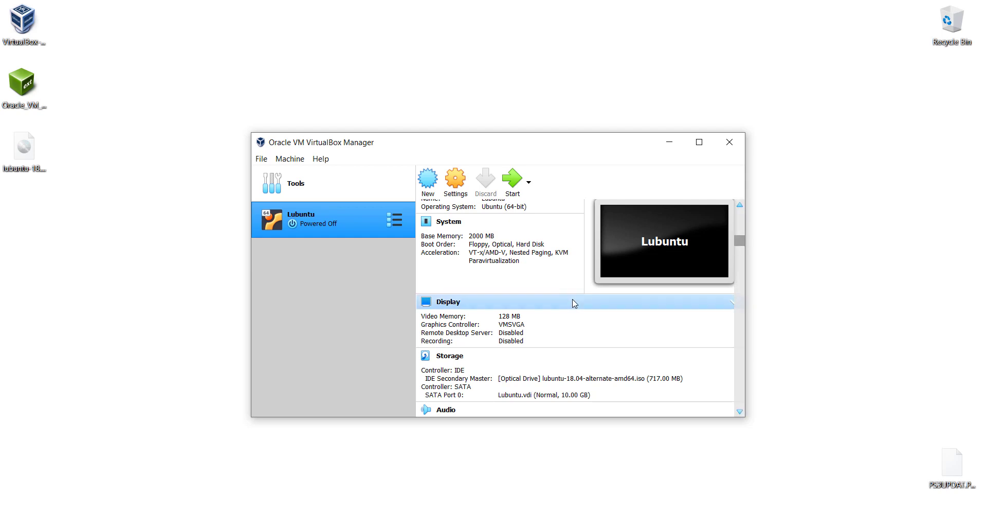
Start the Lubuntu VM, boot in English and choose Install Lubuntu
click(514, 183)
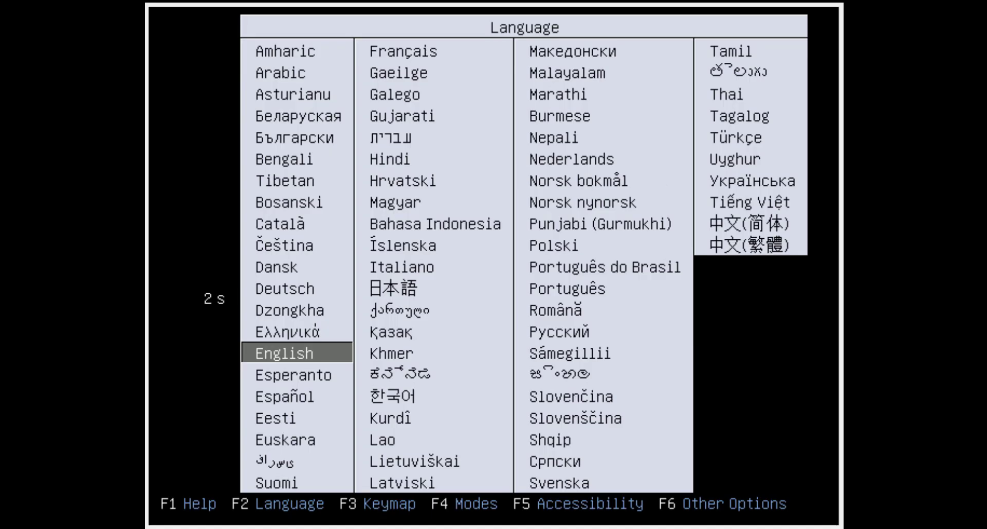
key(Up)
key(Down)
key(Up)
key(Up)
key(Down)
key(Down)
key(Return)
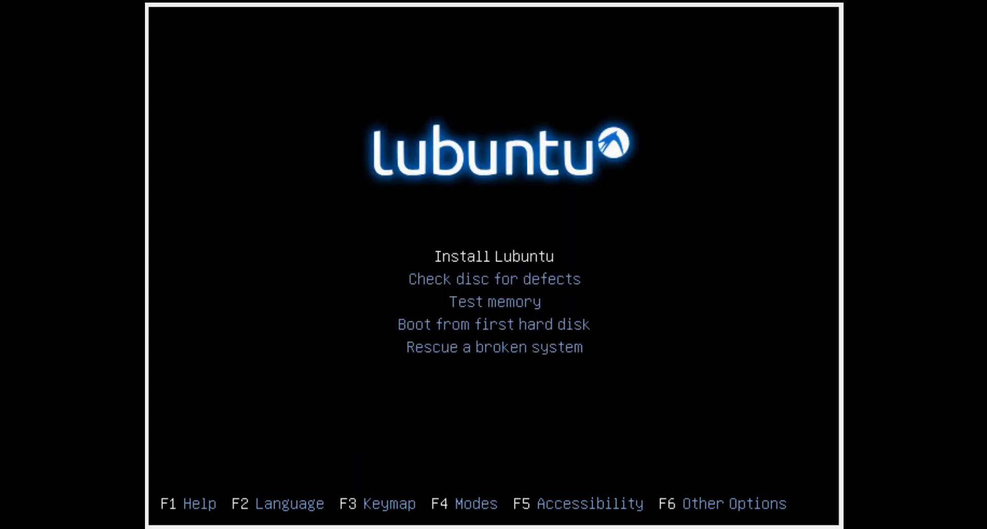
key(Return)
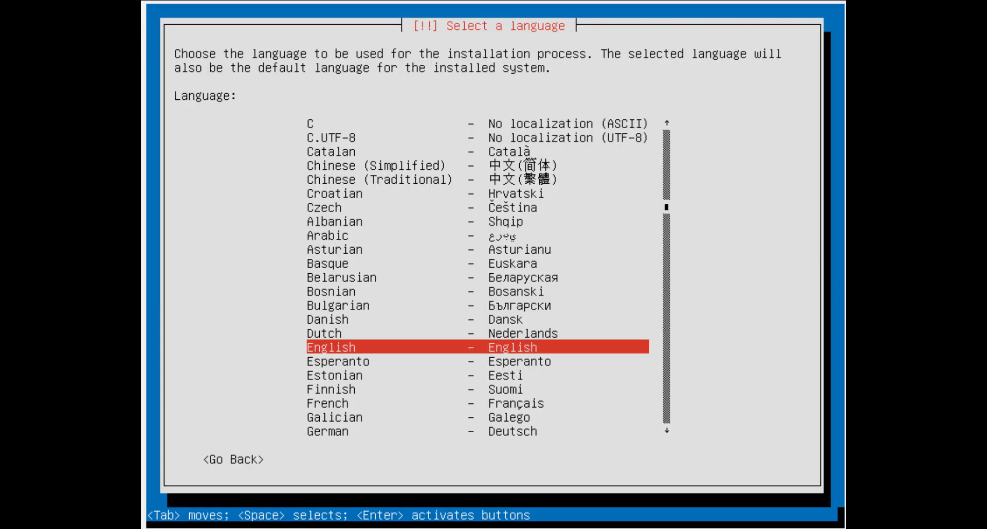
Choose English, United States, English (US) keyboard without detection, and replace the default hostname
key(Return)
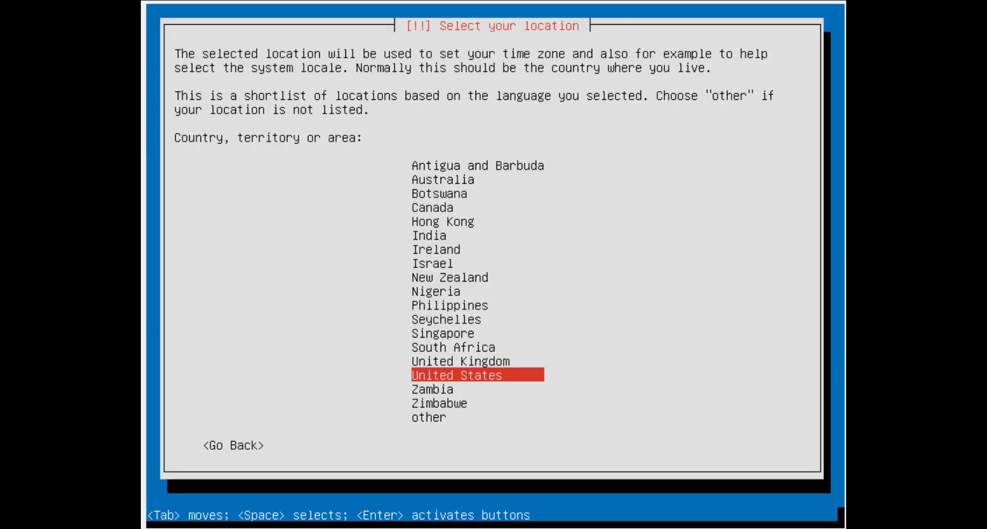
key(Return)
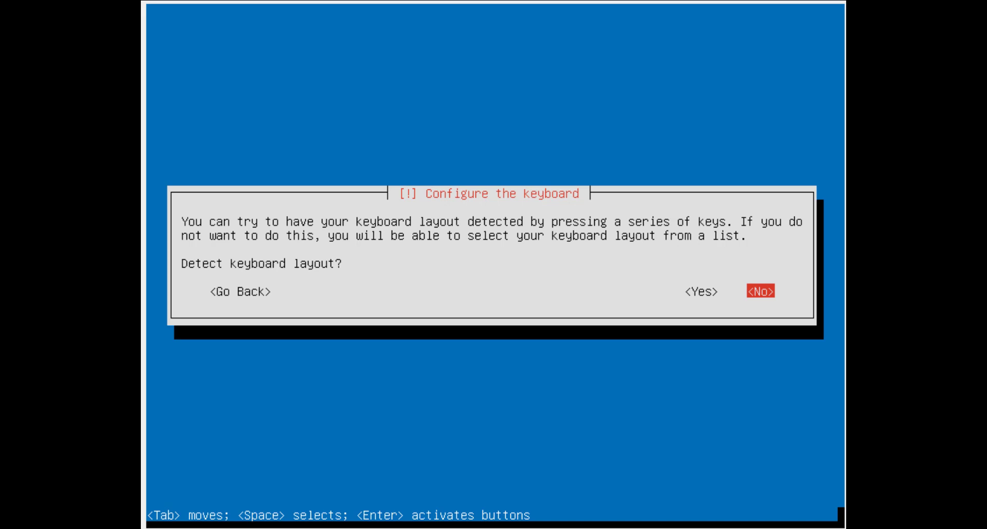
key(Return)
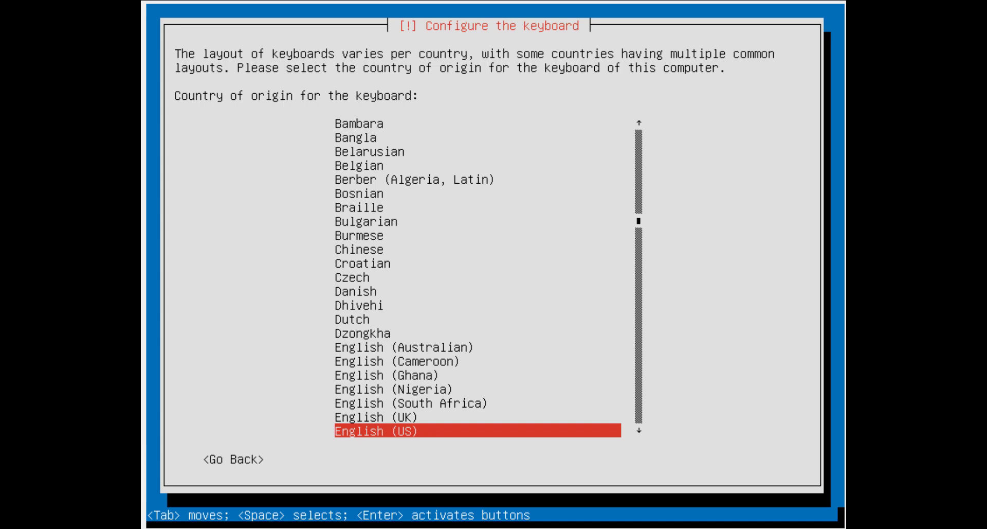
key(Return)
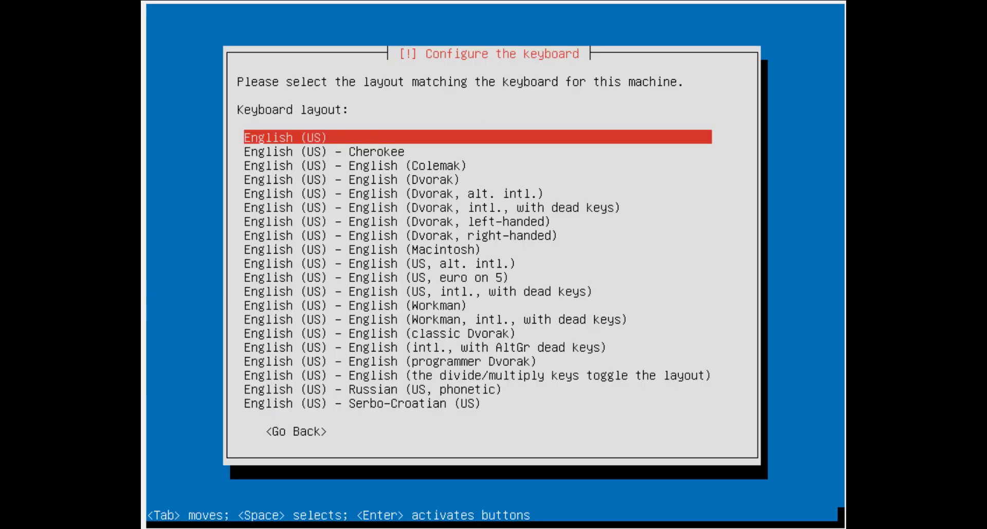
key(Return)
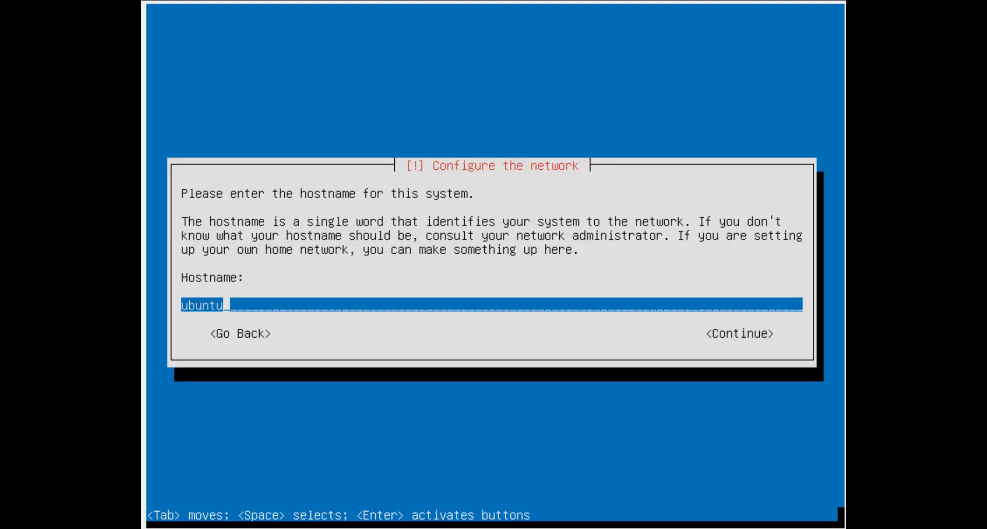
key(BackSpace)
key(BackSpace)
key(BackSpace)
key(BackSpace)
key(BackSpace)
key(BackSpace)
text(test)
key(Return)
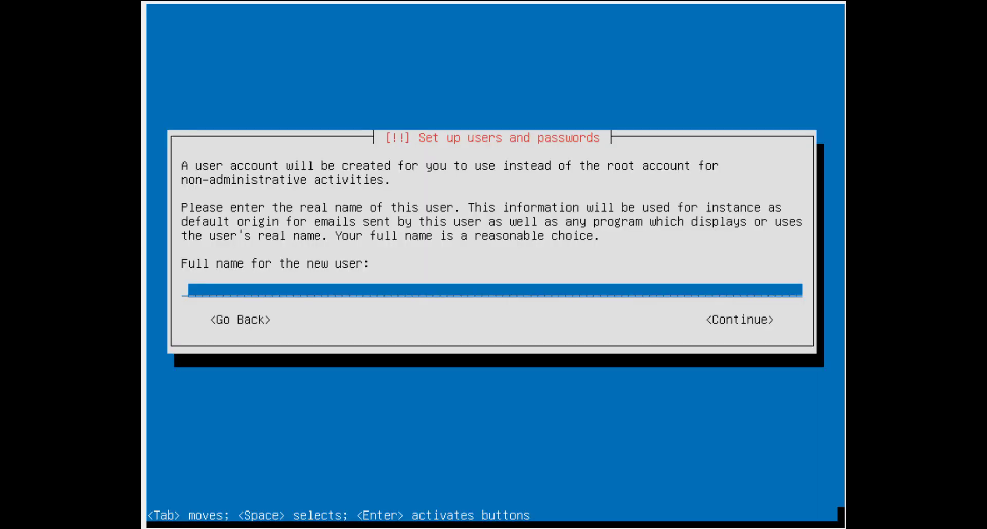
Enter the new user's full name and accept the suggested username
text(noob404)
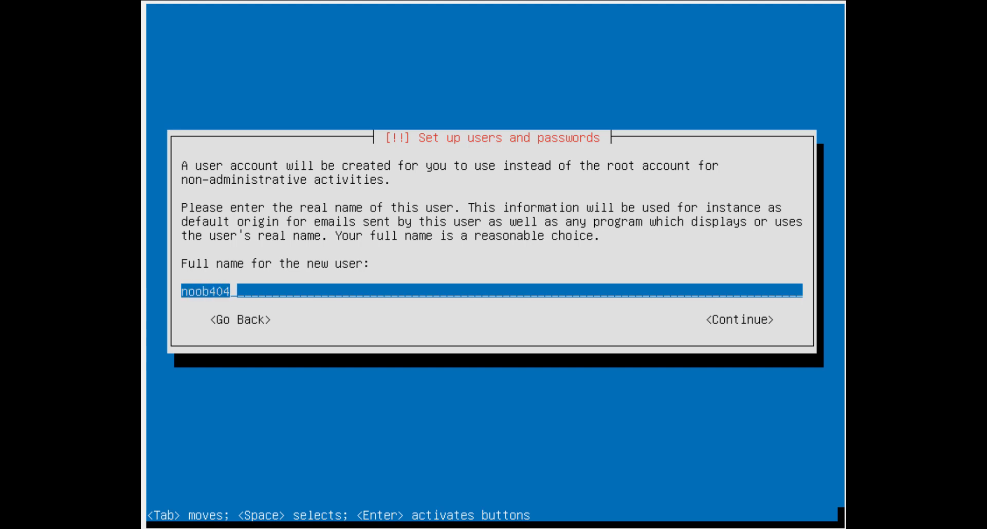
key(Return)
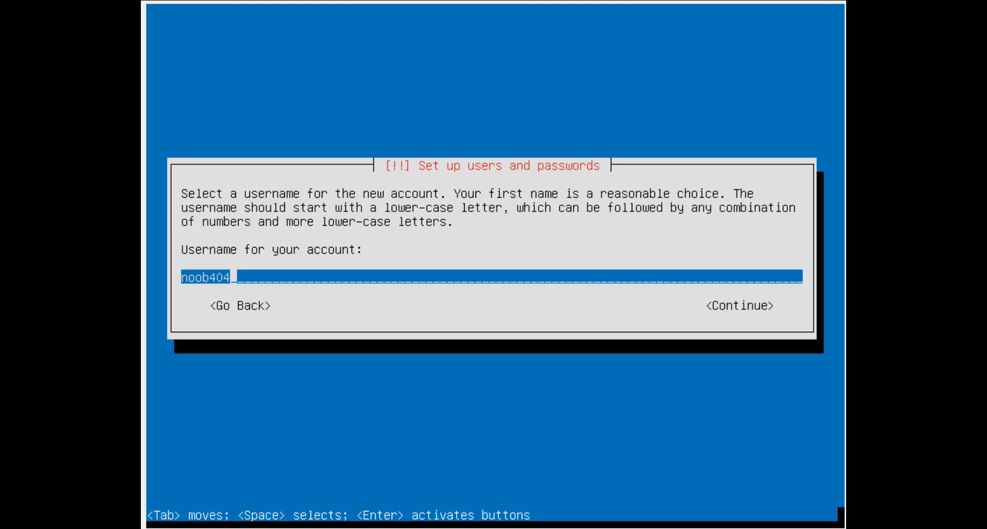
key(Return)
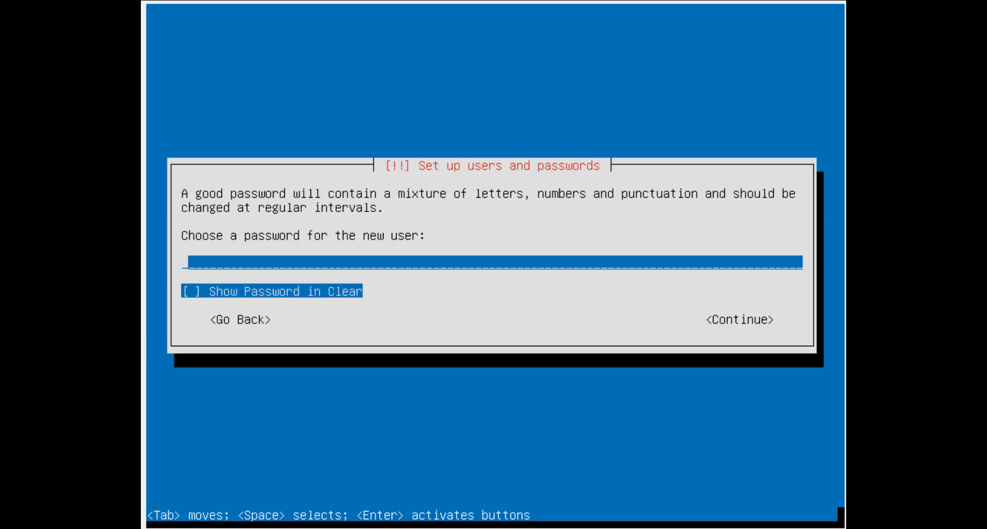
Set and confirm the account password, agreeing to use the weak password
text(****)
key(Return)
text(****)
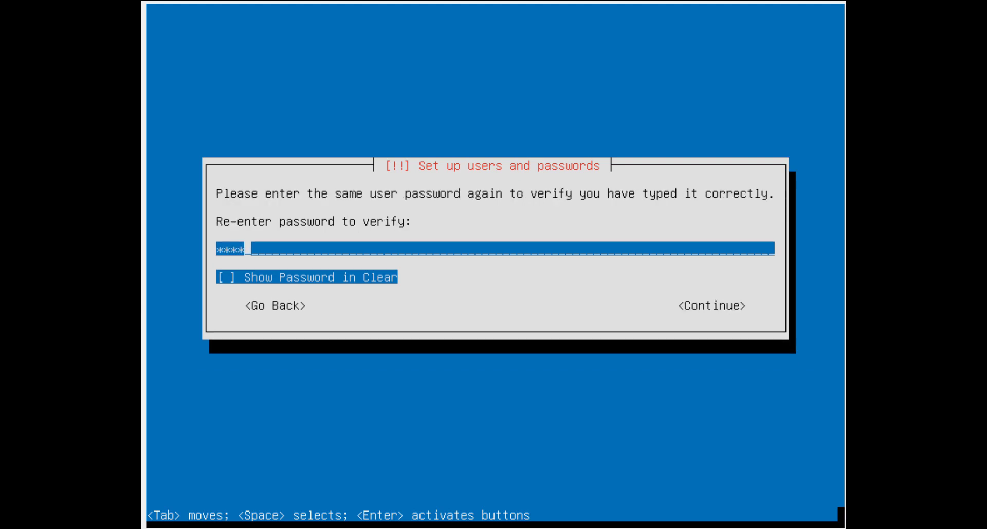
key(Return)
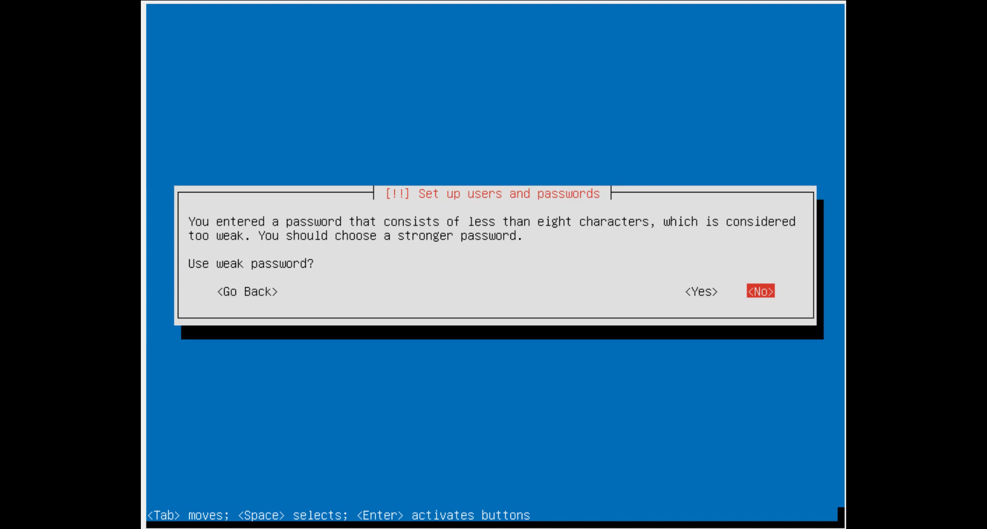
key(Left)
key(Return)
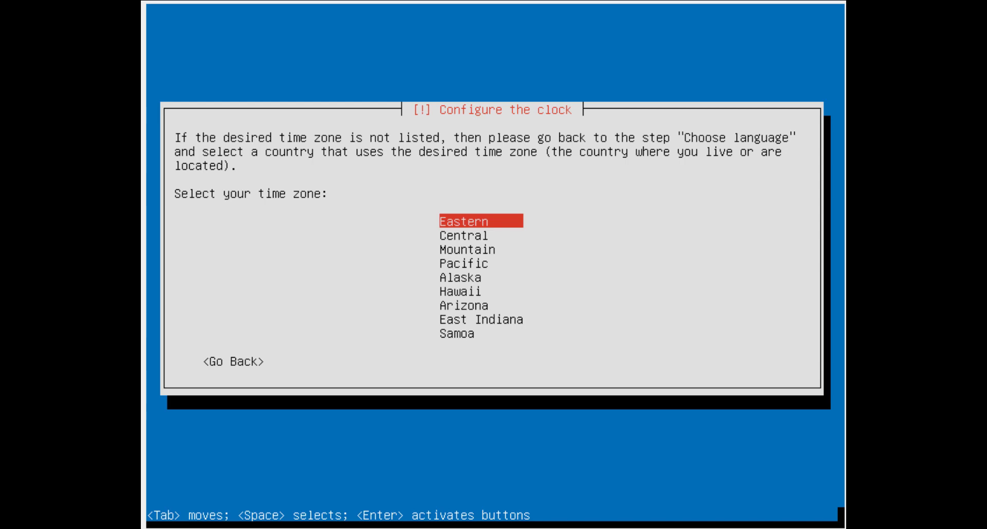
Keep Eastern time and guided-partition the entire 10.7 GB virtual disk, writing the changes
key(Return)
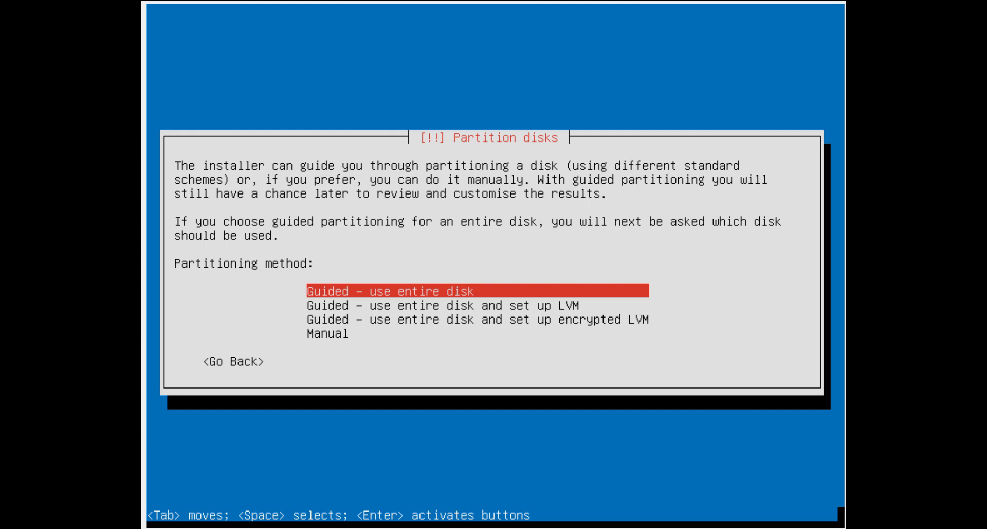
key(Return)
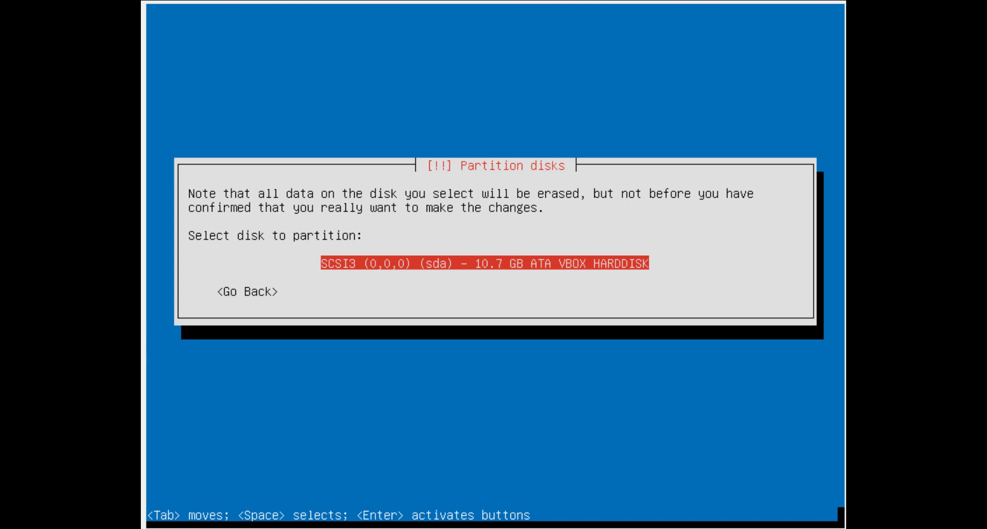
key(Return)
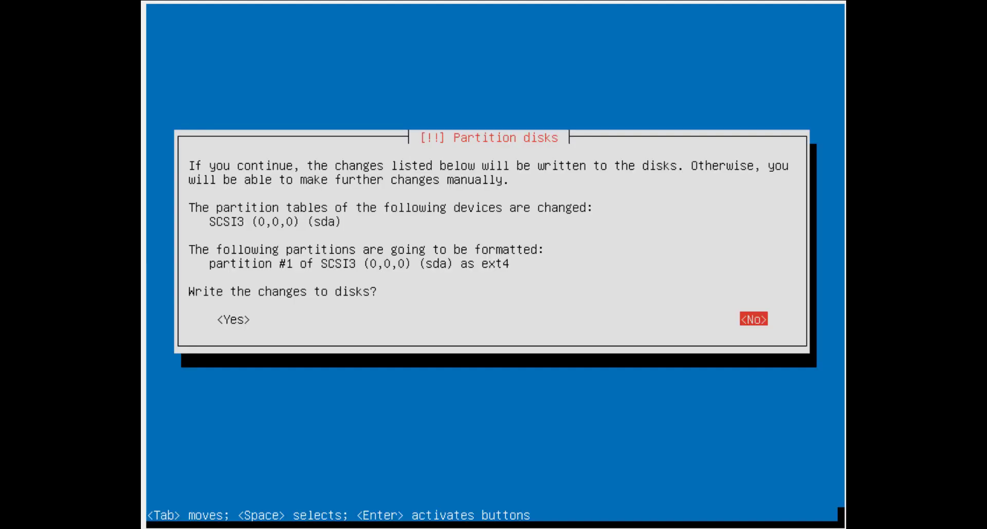
key(Tab)
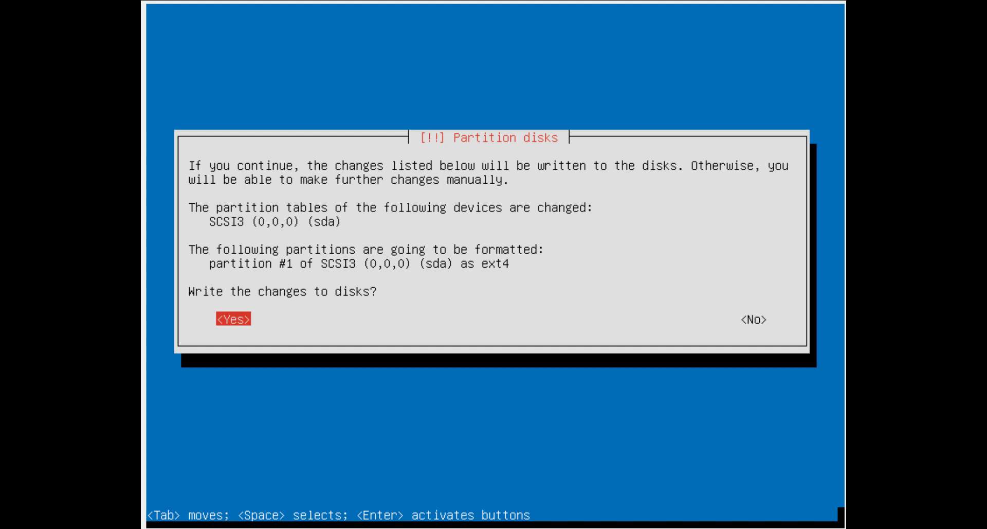
key(Return)
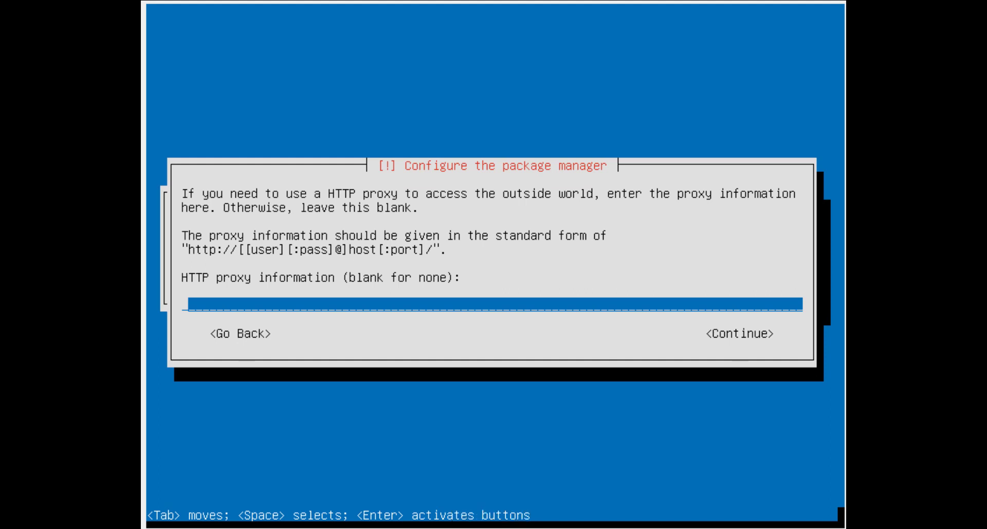
Skip the HTTP proxy, install GRUB to the MBR, keep the clock on UTC, and finish
key(Tab)
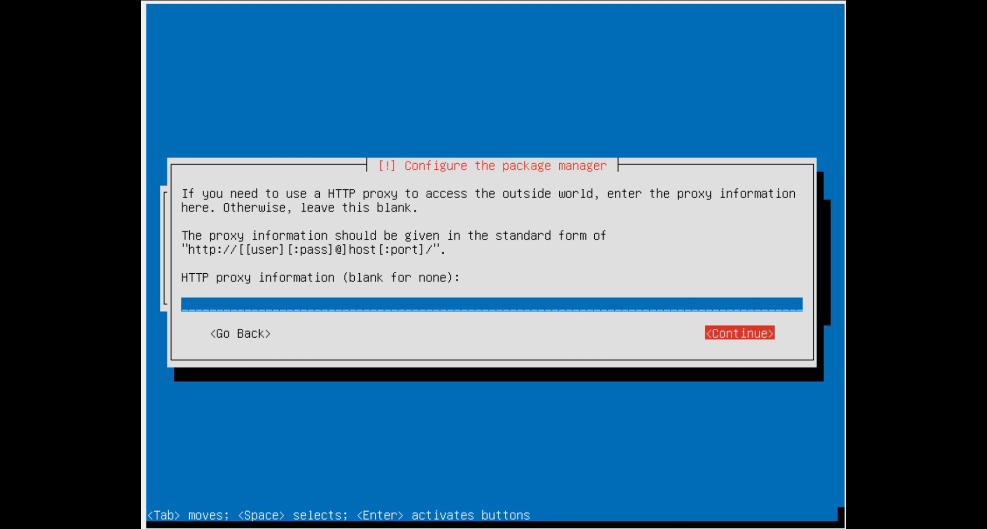
key(Return)
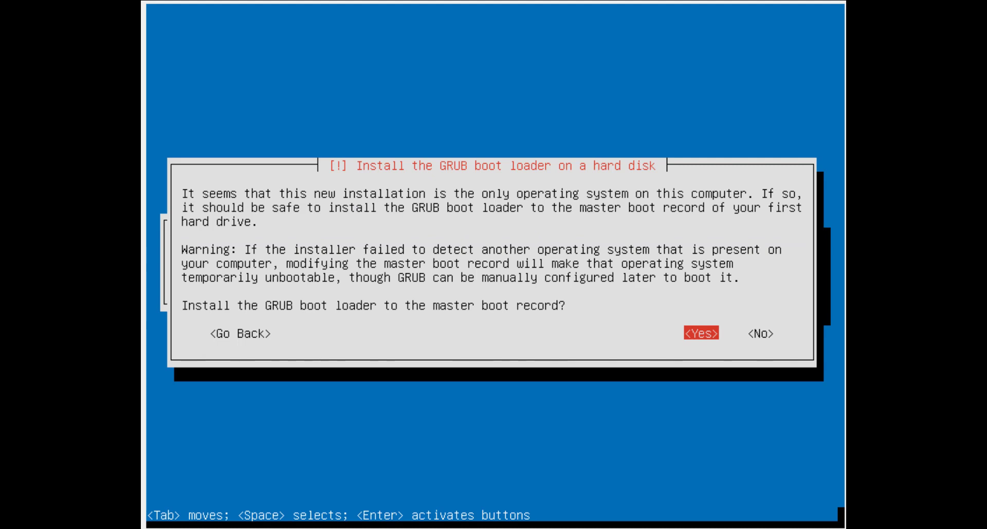
key(Return)
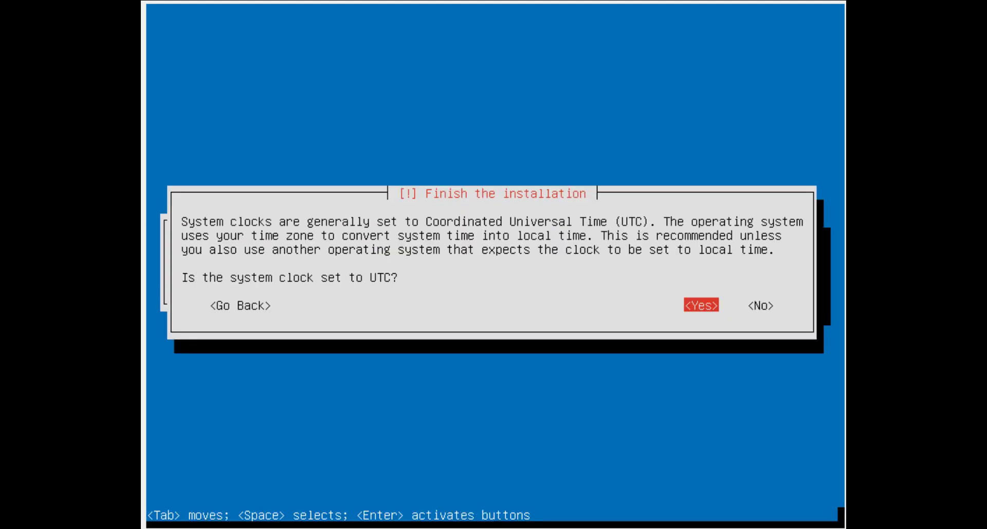
key(Return)
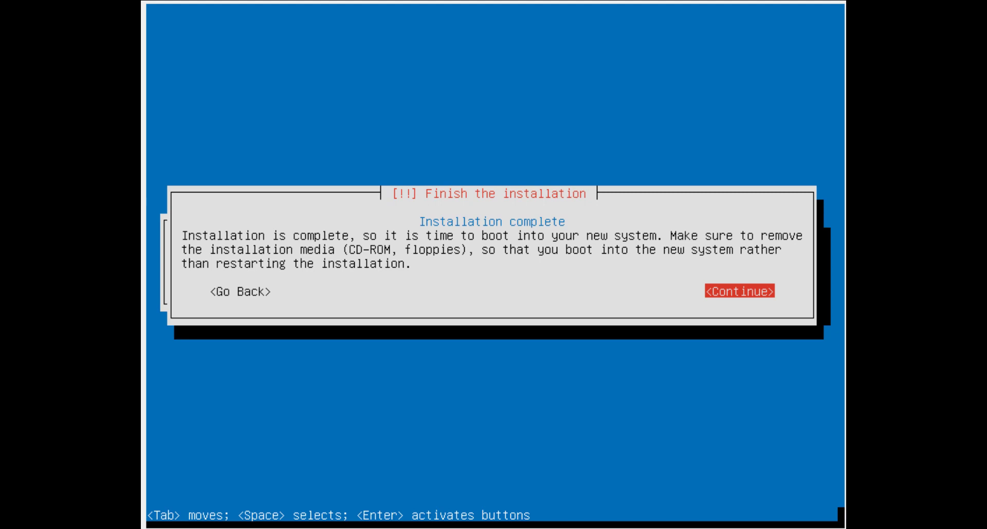
key(Return)
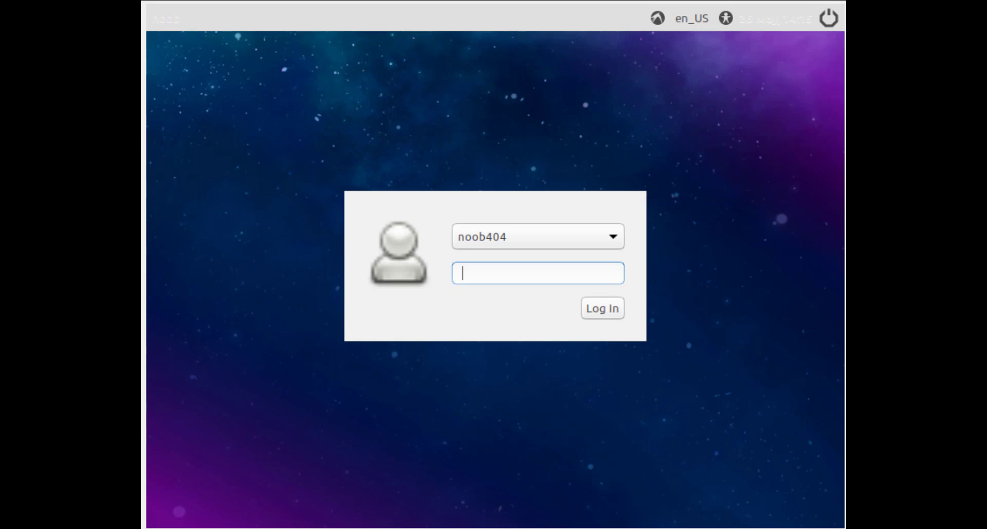
Log in to Lubuntu by entering the account password
text(****)
key(Return)
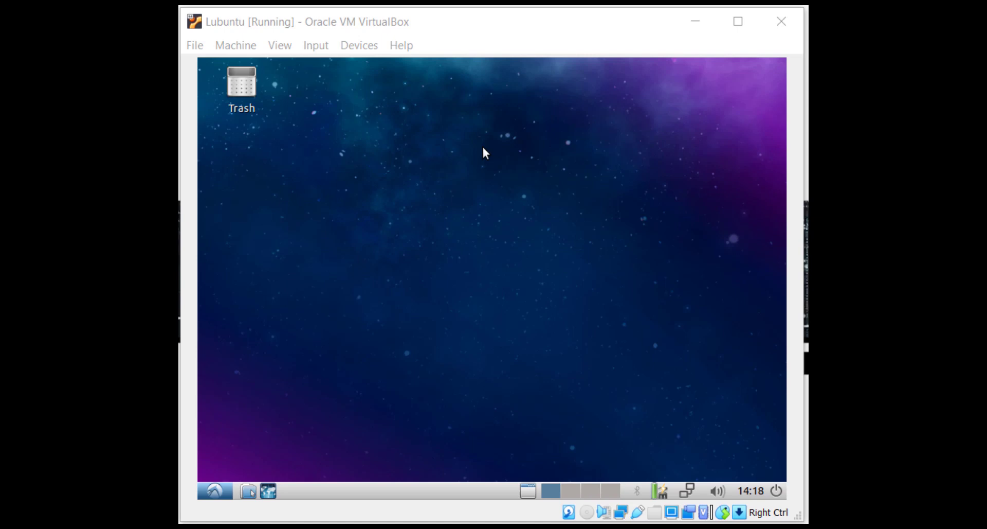
Insert the VBox_GAs_6.1.8 Guest Additions disc, open it in the file manager, select its path, and minimize the window
click(356, 47)
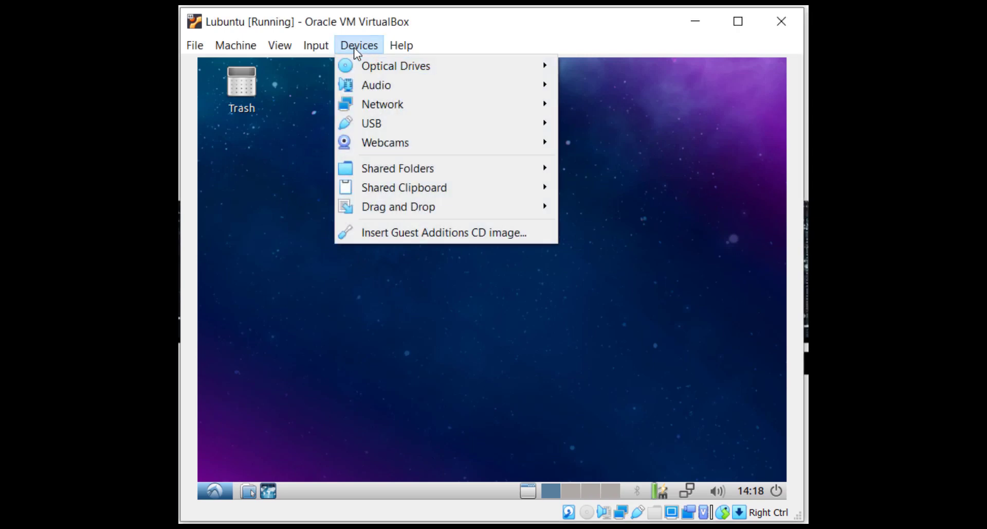
click(384, 236)
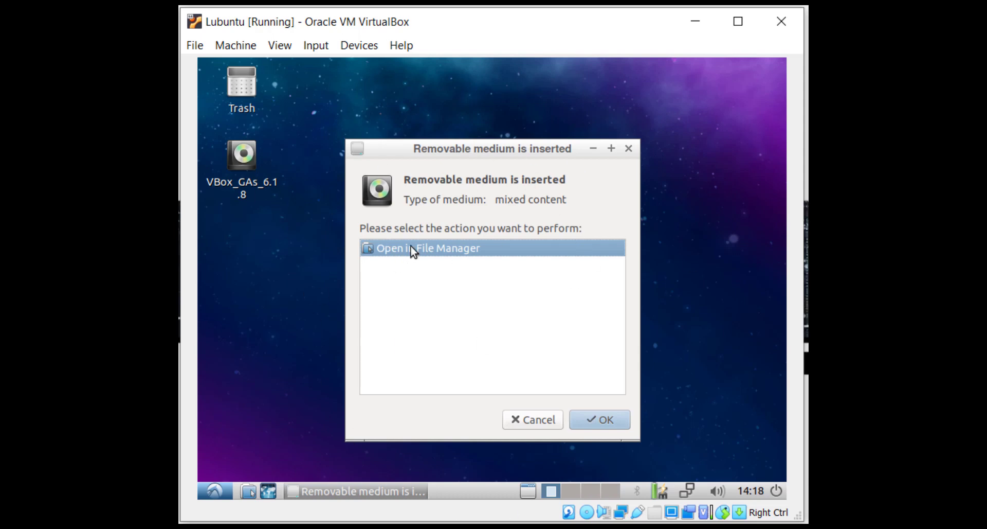
click(600, 422)
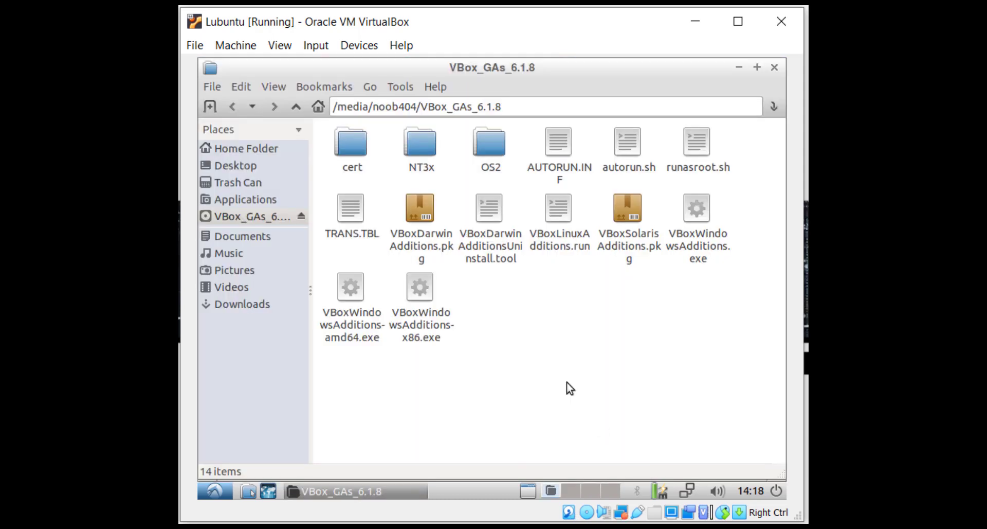
click(518, 107)
triple_click(518, 107)
key(super+c)
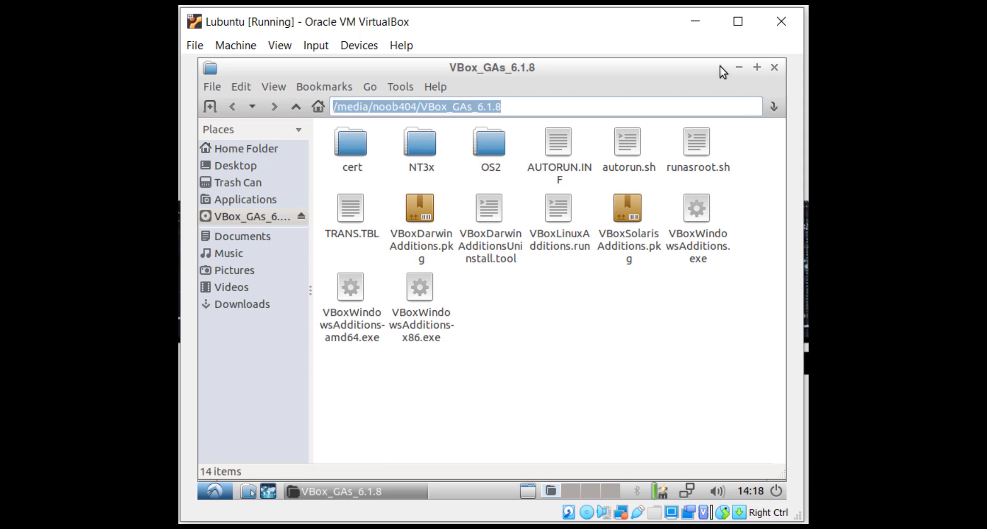
click(740, 68)
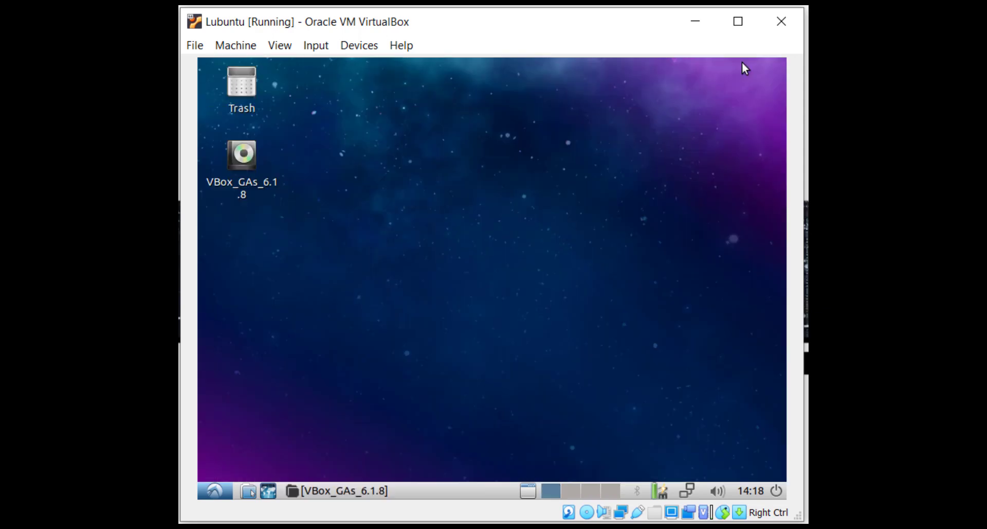
In LXTerminal, run sudo on the pasted disc path plus /VBoxLinuxAdditions.run and enter the password
click(215, 490)
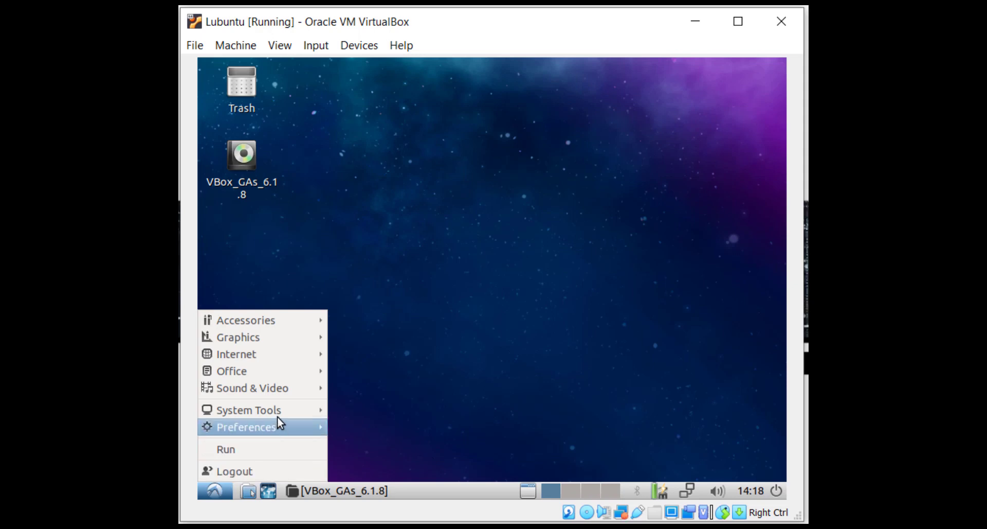
mouse_move(286, 412)
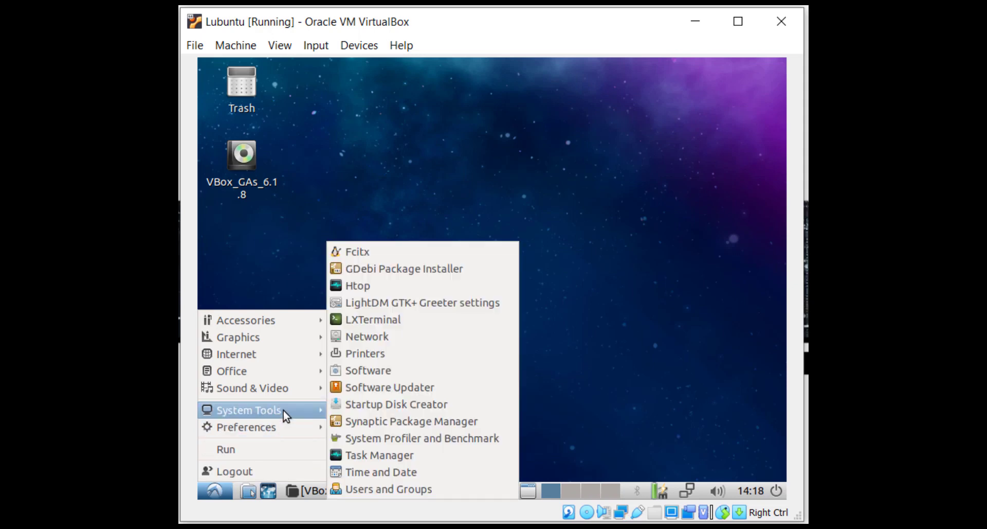
click(415, 325)
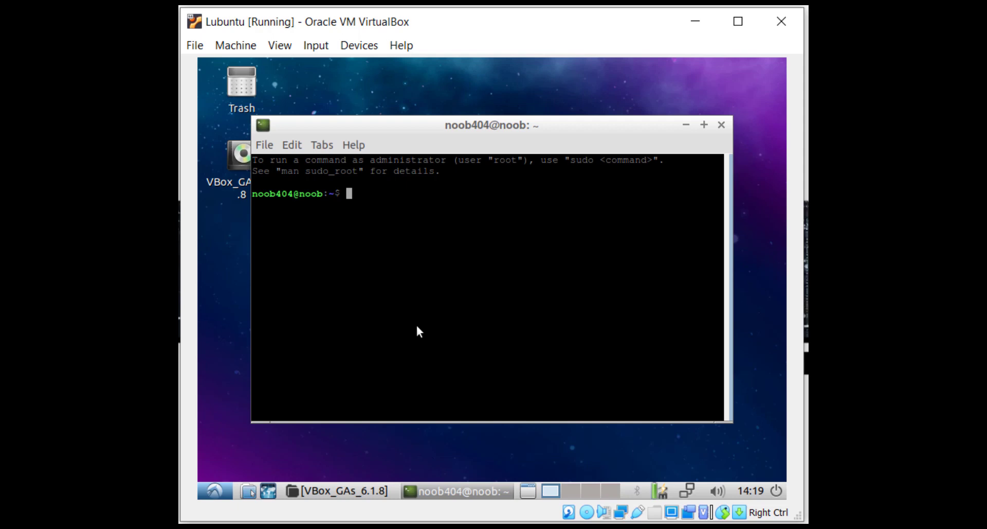
text(sudo)
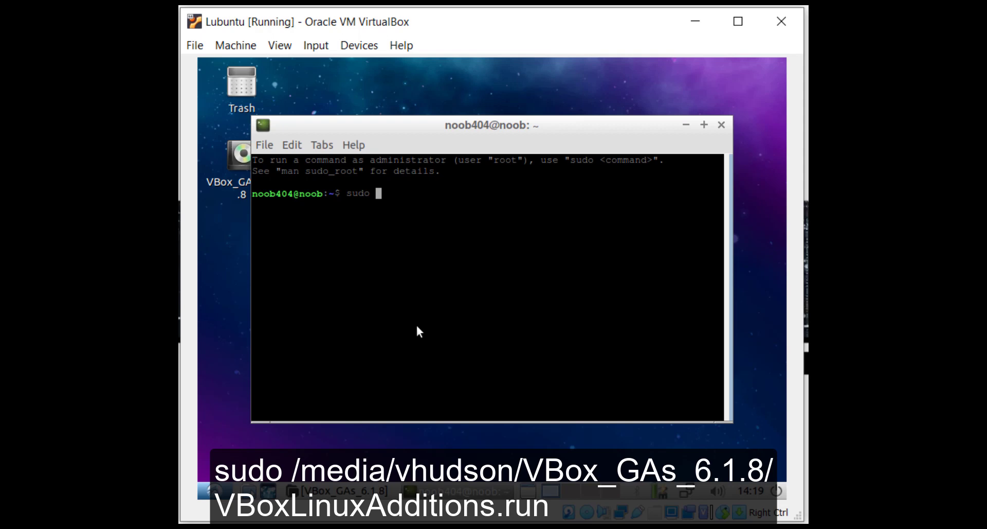
right_click(441, 198)
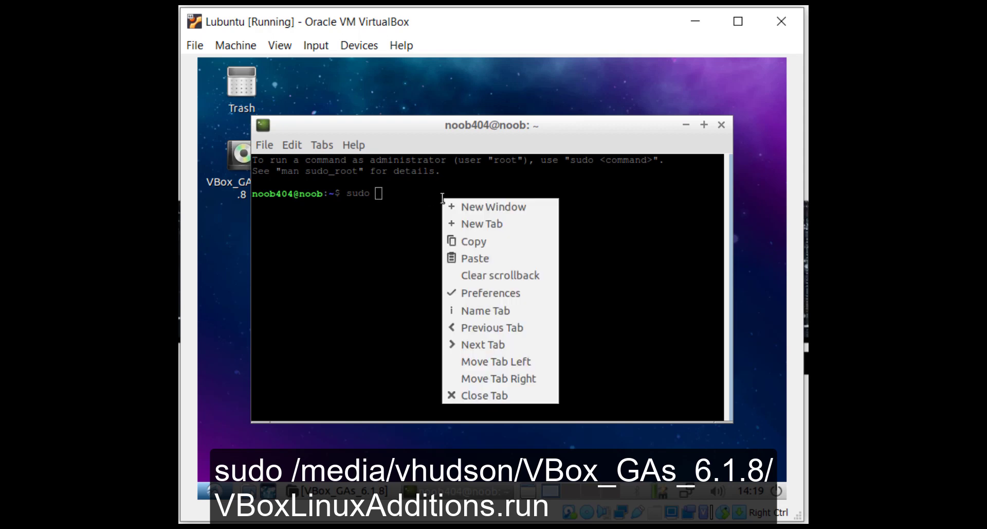
click(490, 258)
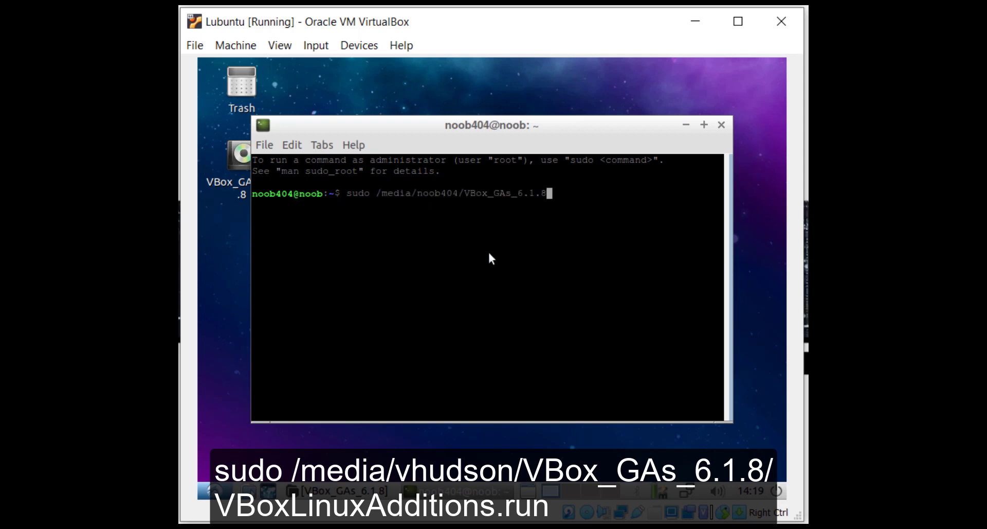
text(/VBoxLinuxAdd)
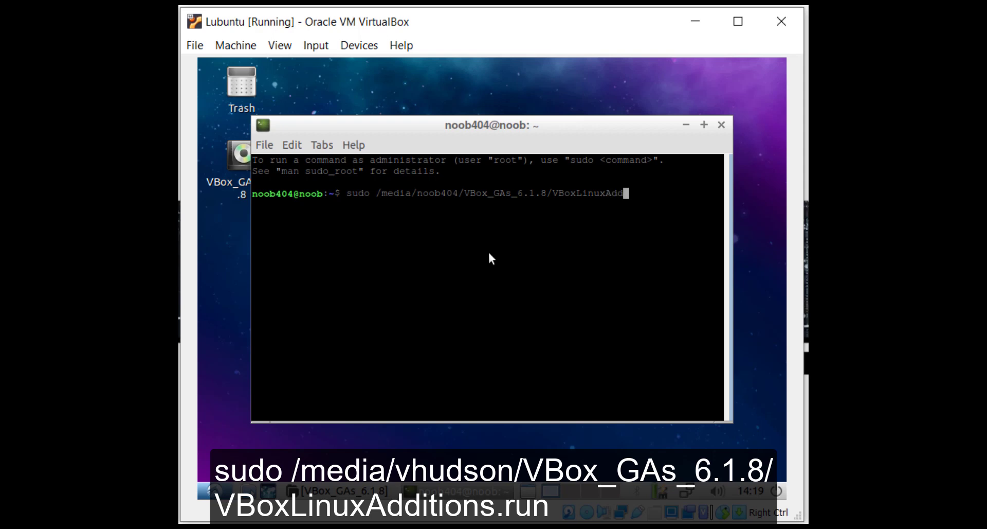
text(itions.)
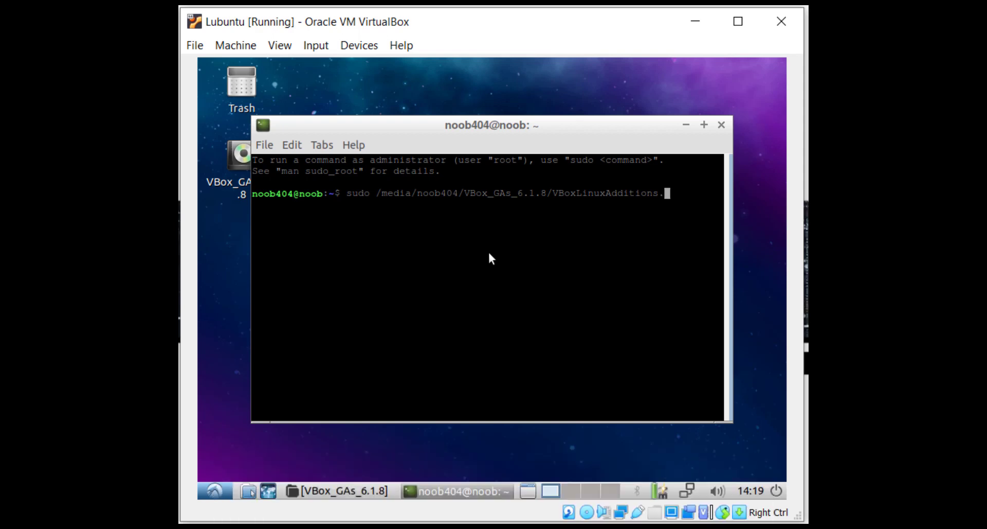
text(run)
key(Return)
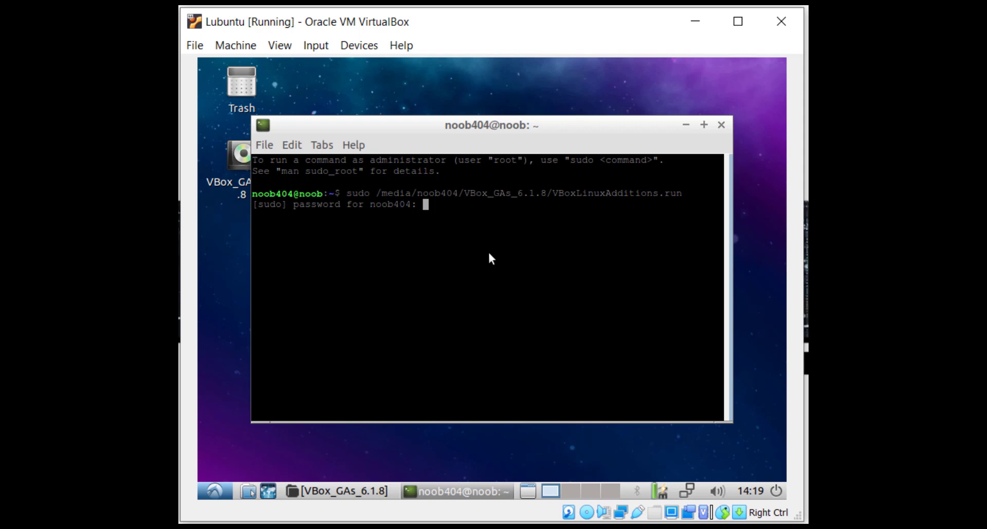
key(Return)
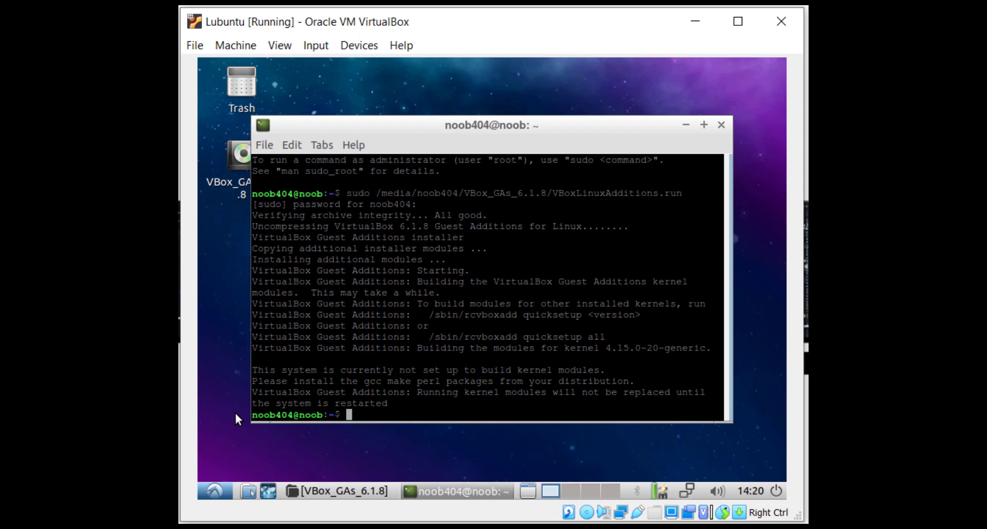
Close the terminal and shut down the Lubuntu virtual machine
click(722, 125)
click(214, 490)
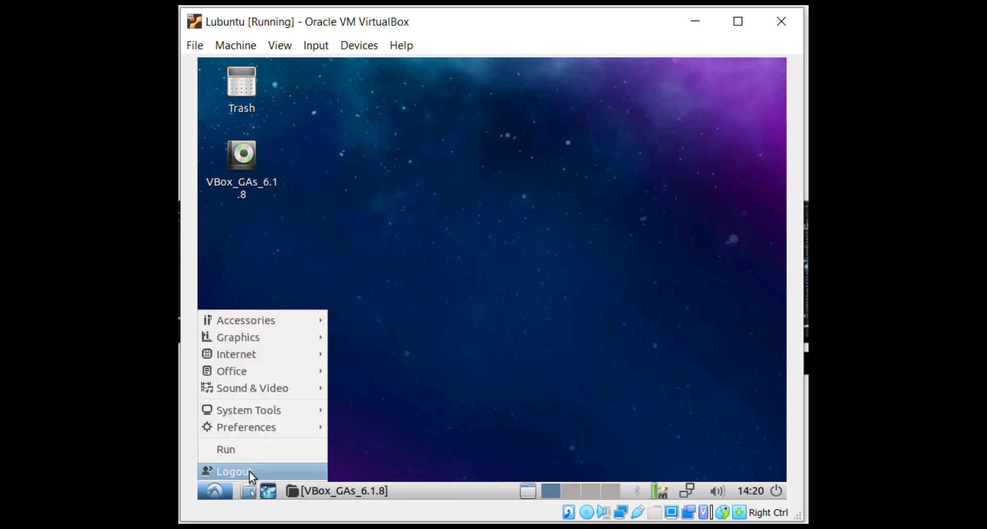
click(250, 472)
click(441, 241)
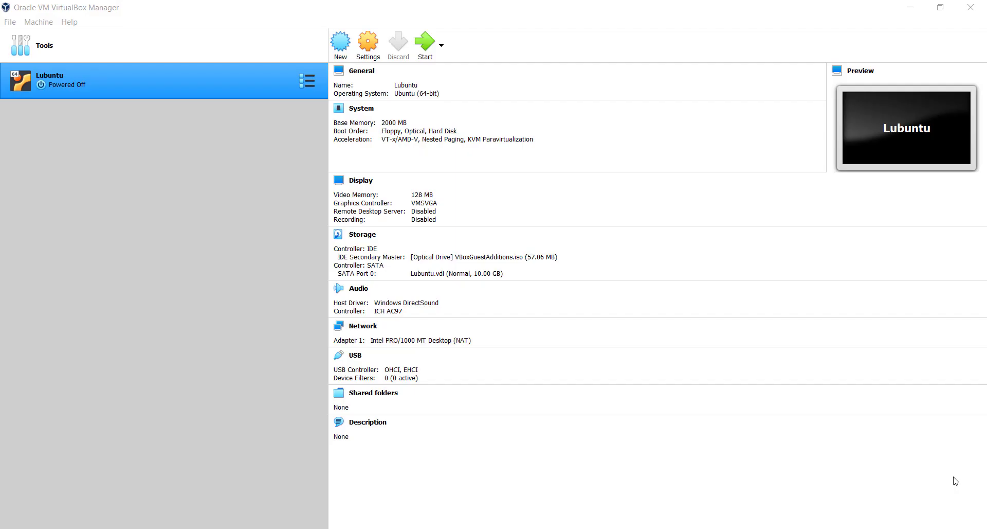
Set Lubuntu's USB controller to USB 3.0 (xHCI) with a JMicron External Disk 3.0 filter
click(355, 360)
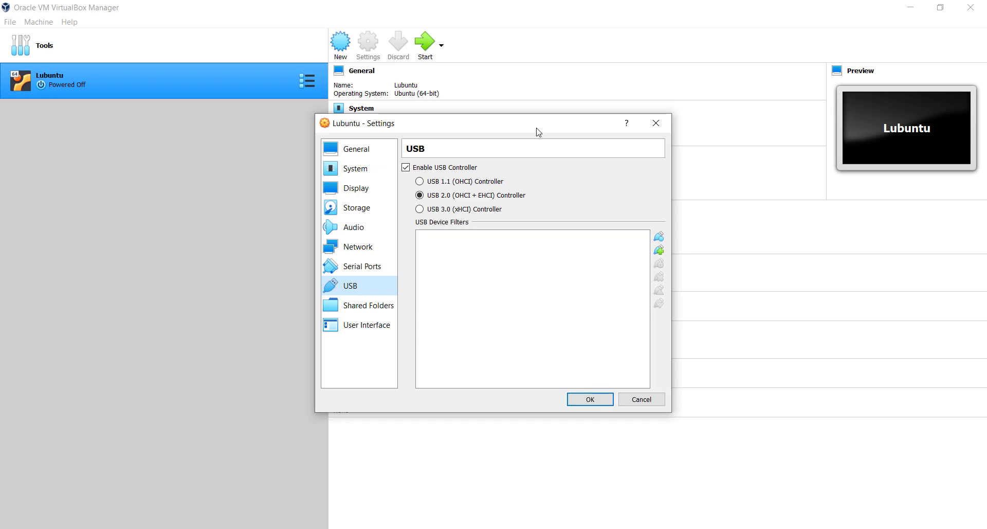
click(421, 210)
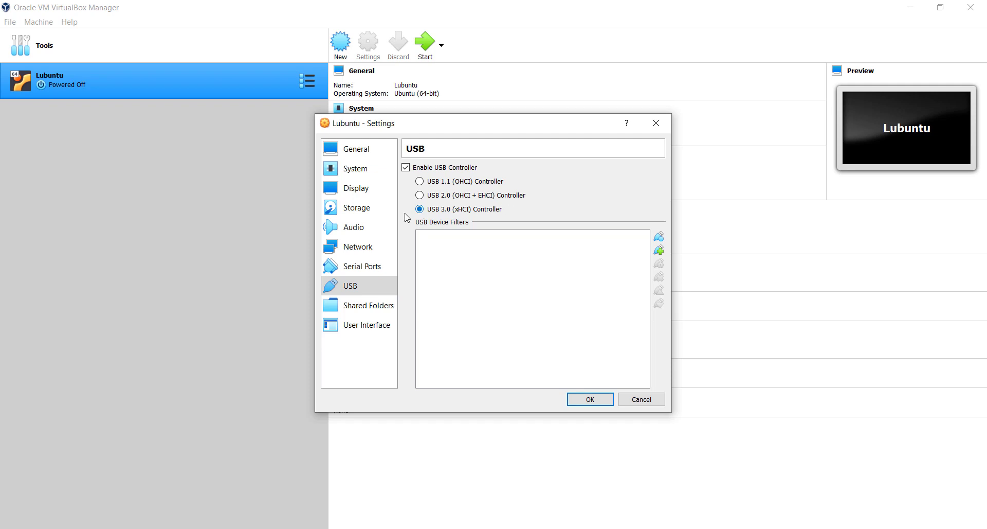
click(662, 254)
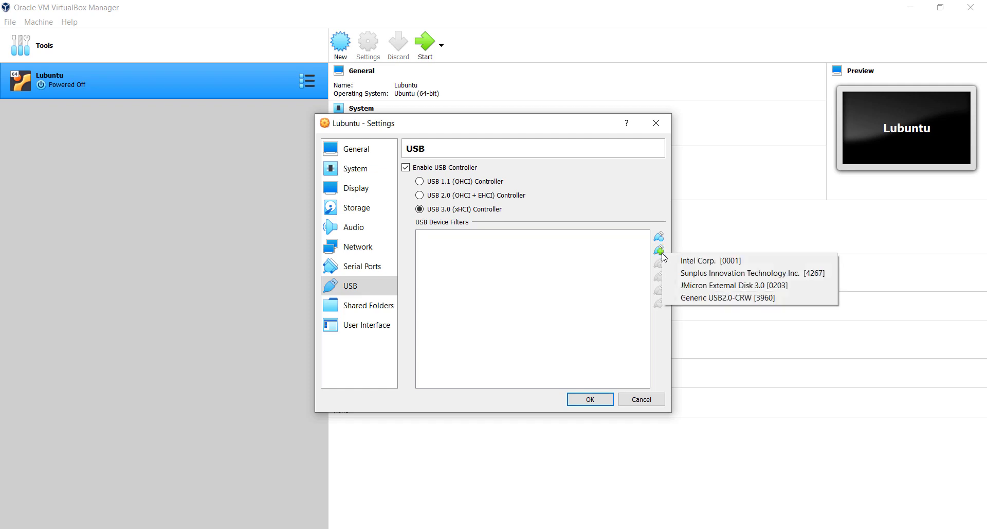
click(725, 287)
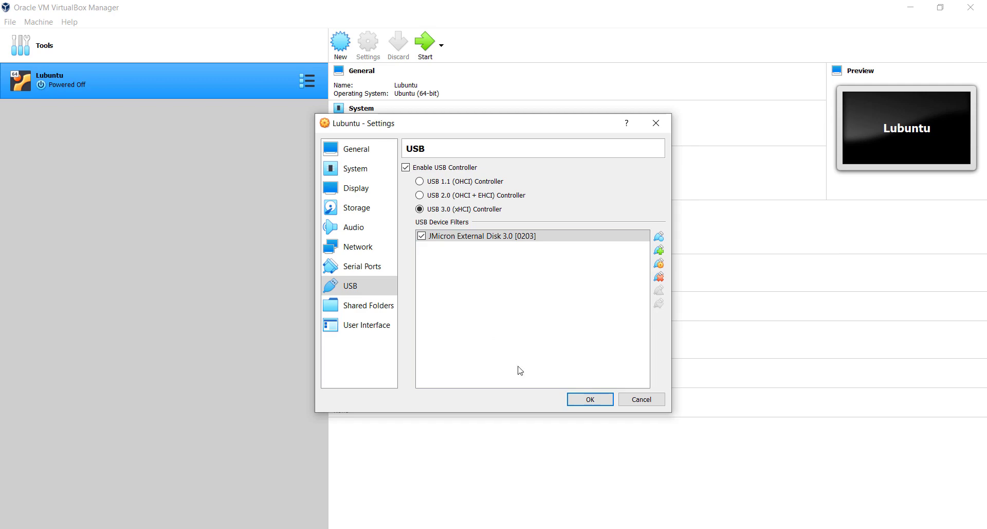
click(599, 404)
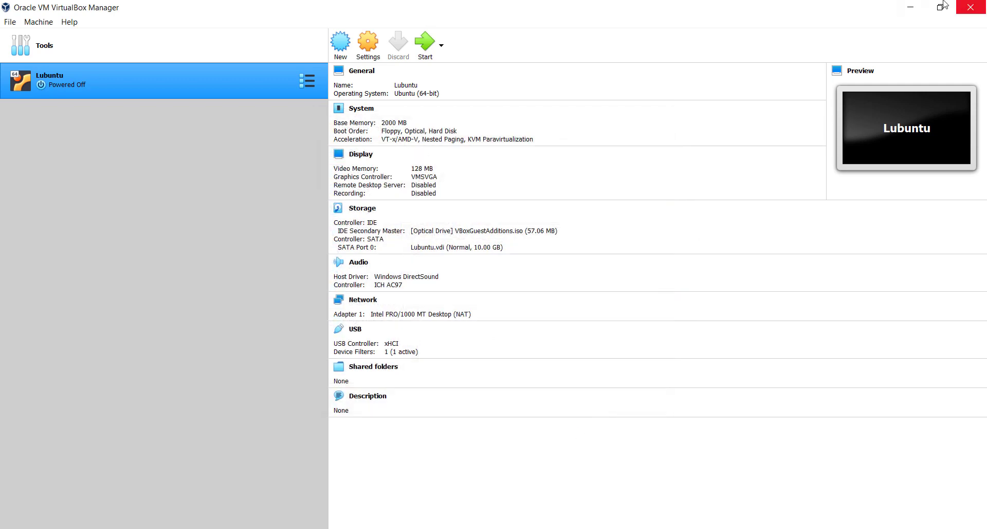
Create a new folder named Share on the Windows desktop
click(911, 8)
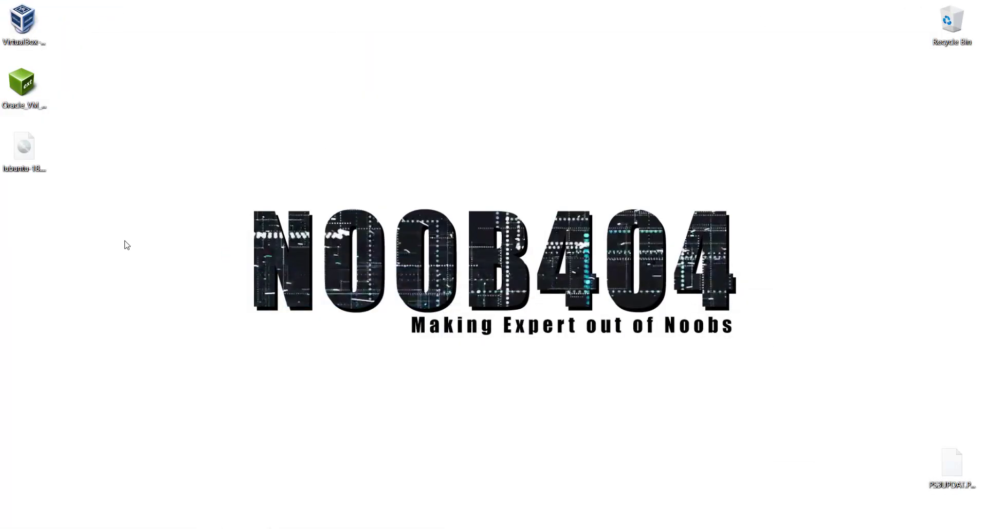
right_click(52, 238)
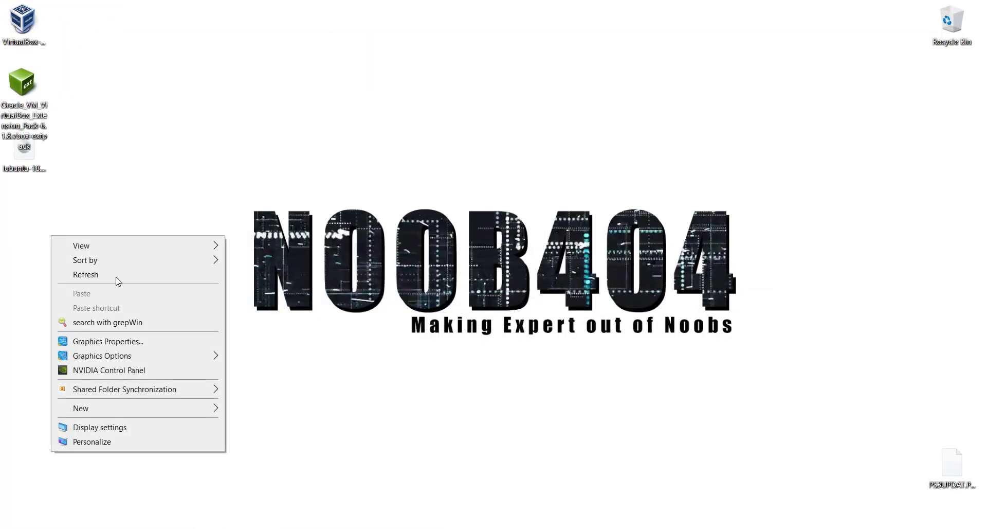
mouse_move(183, 413)
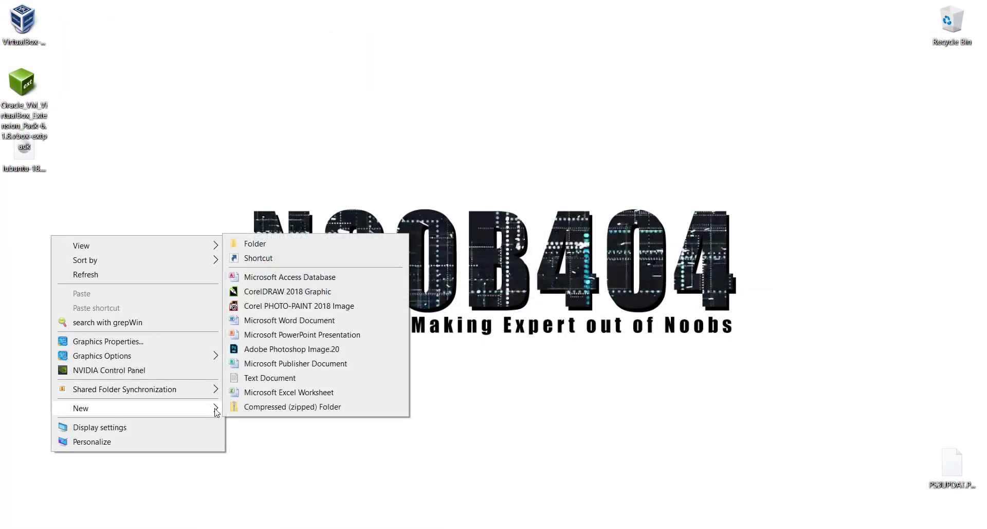
click(276, 244)
text(Share)
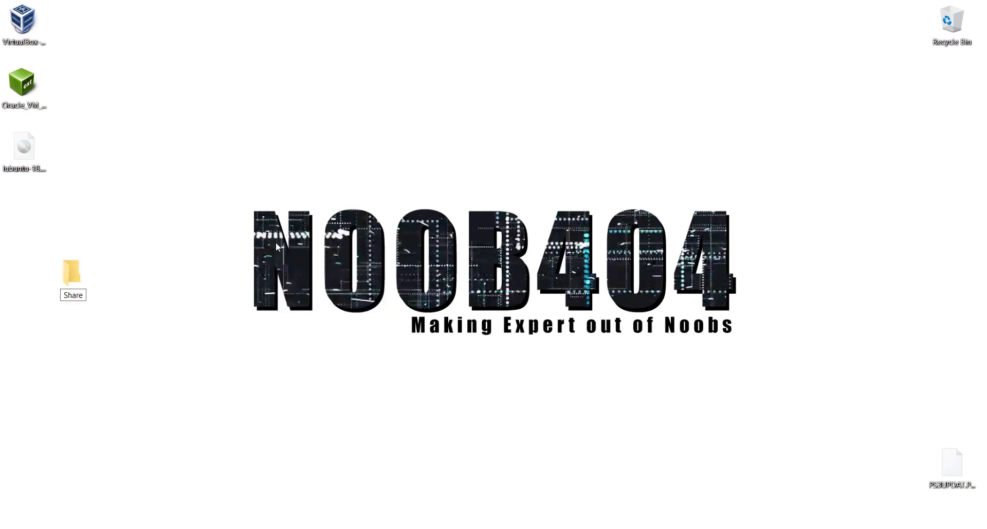
key(Return)
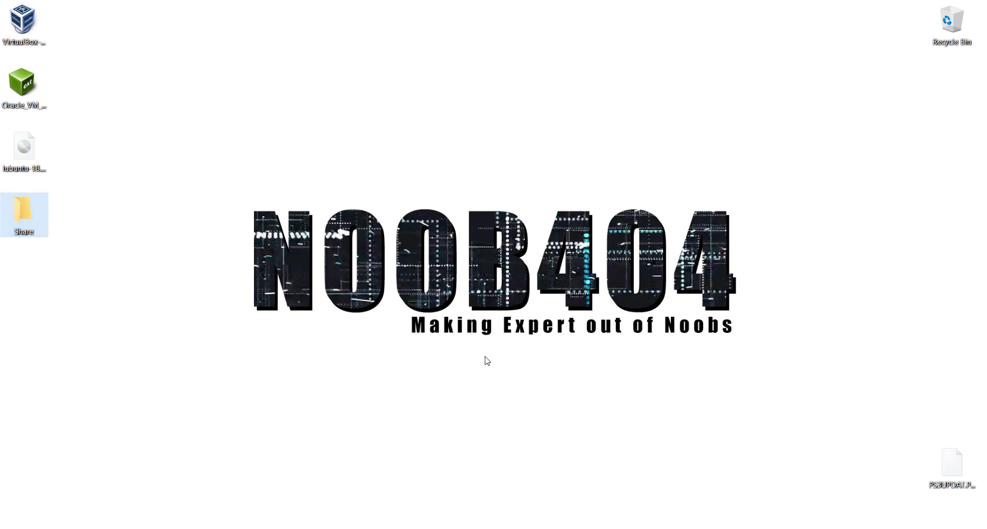
Move PS3UPDAT.PUP into the Share folder by cutting and pasting it
click(950, 466)
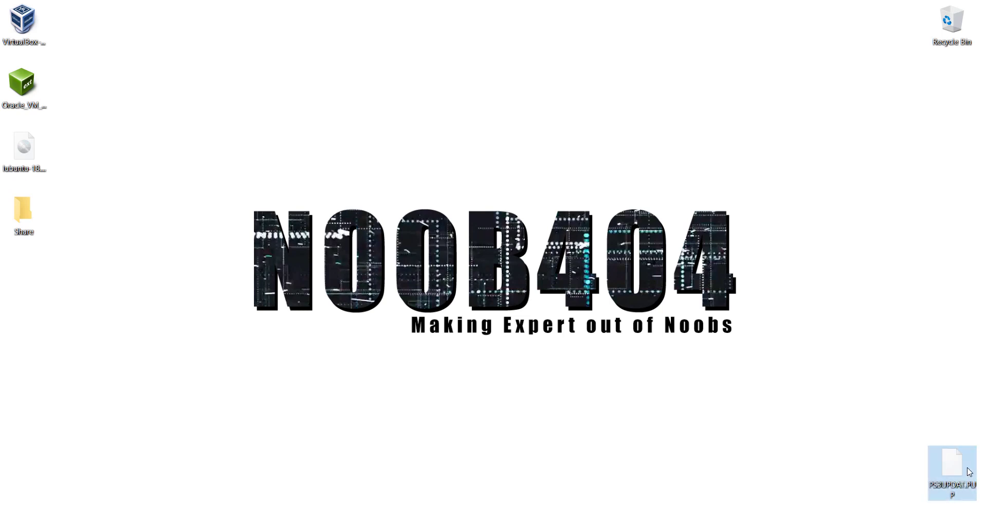
key(ctrl+x)
click(34, 210)
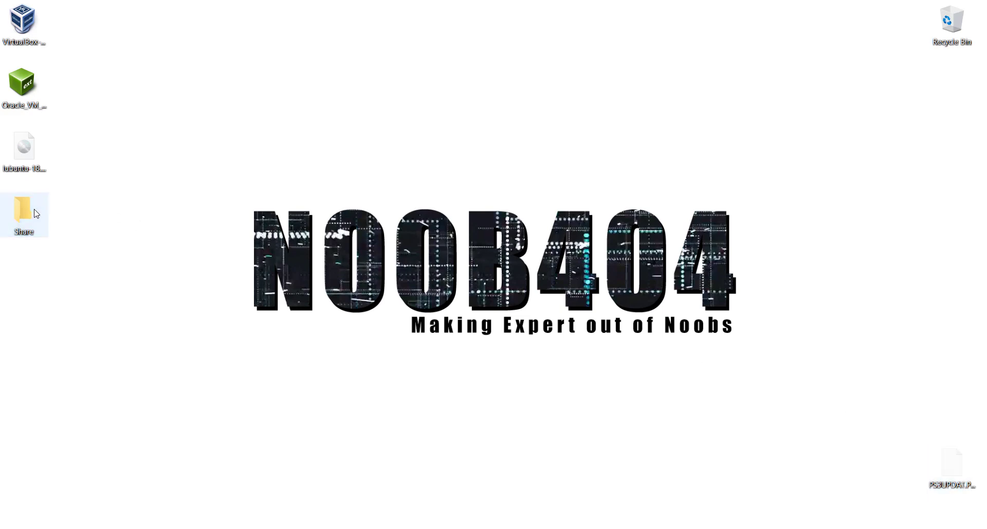
double_click(36, 213)
key(ctrl+v)
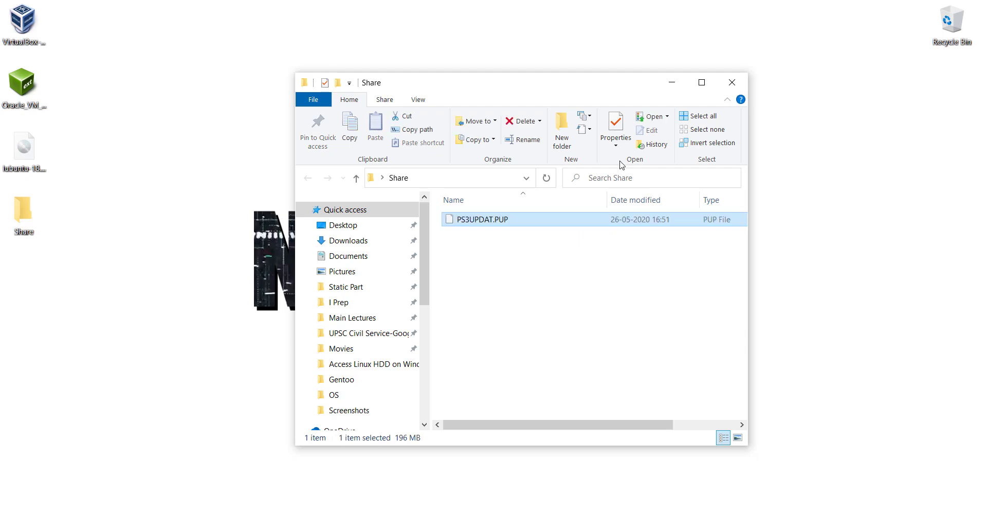
click(732, 82)
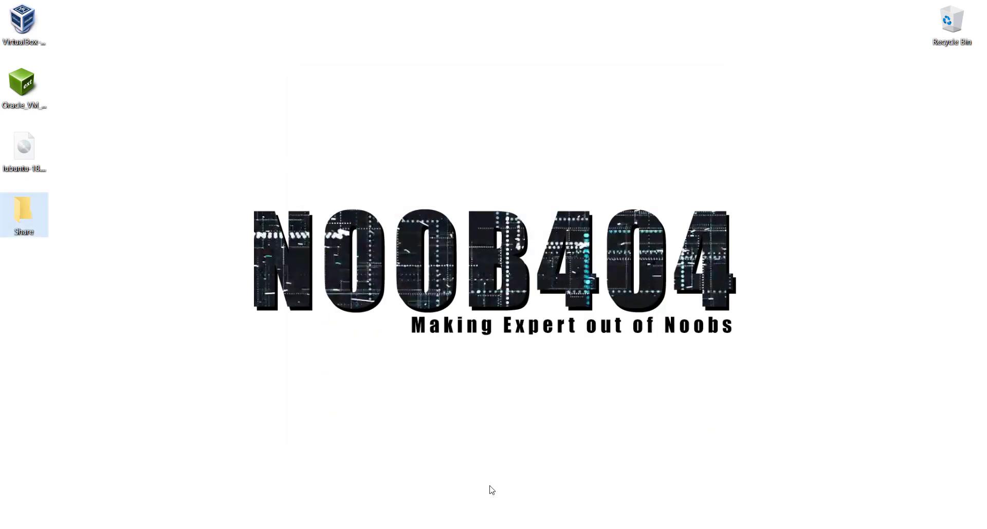
mouse_move(554, 528)
click(554, 492)
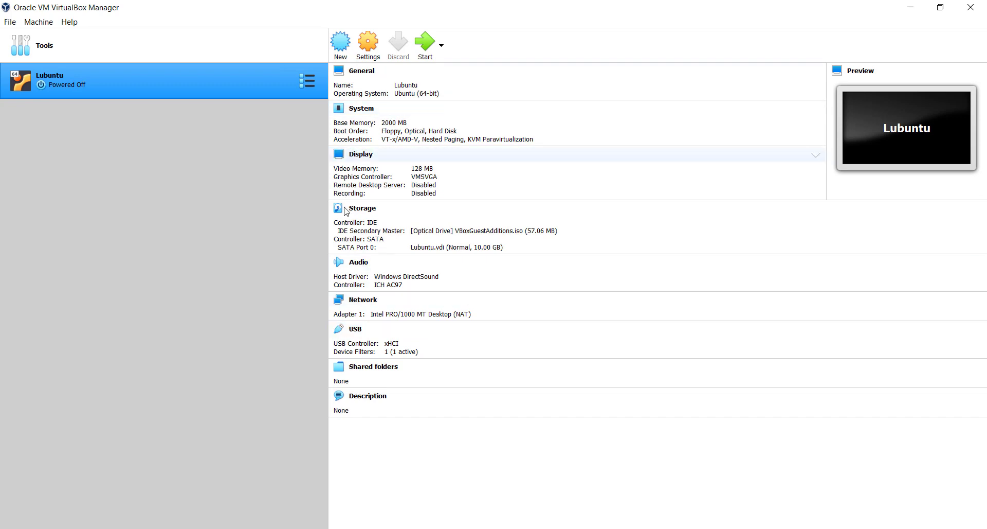
Add Desktop\Share as an auto-mounted shared folder for Lubuntu, then start the VM
click(370, 370)
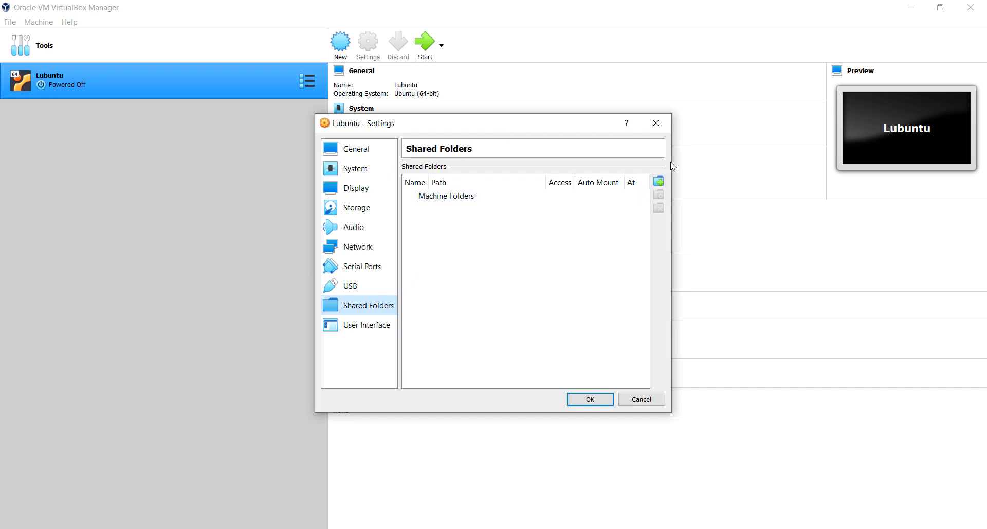
click(660, 181)
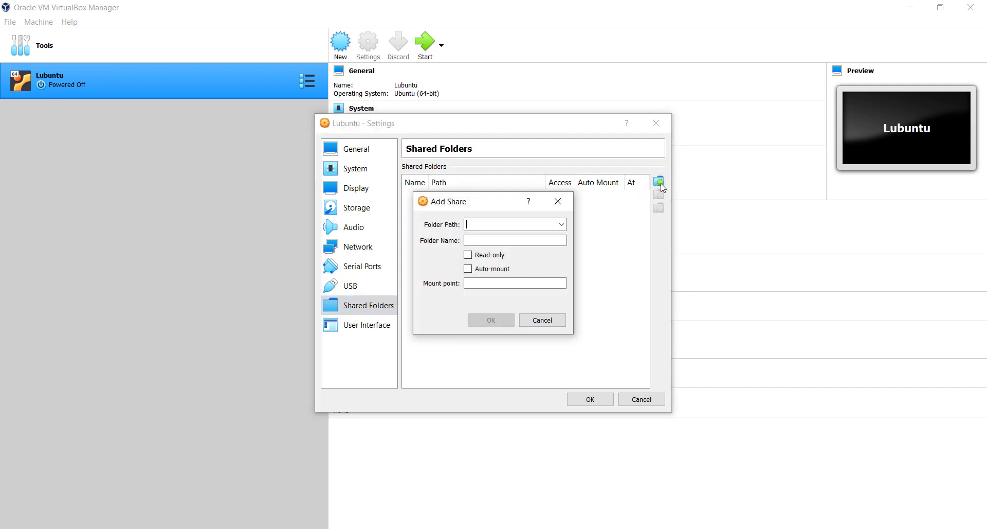
click(562, 224)
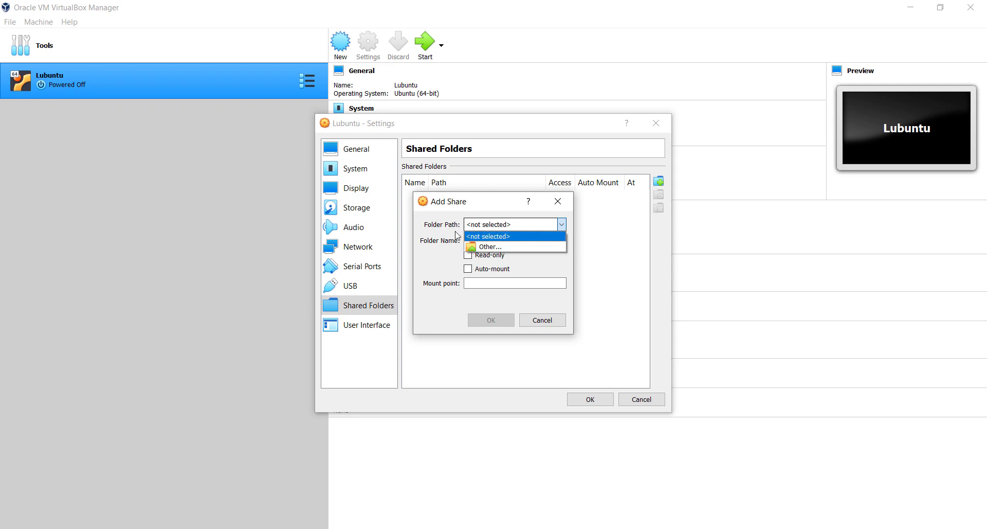
click(509, 247)
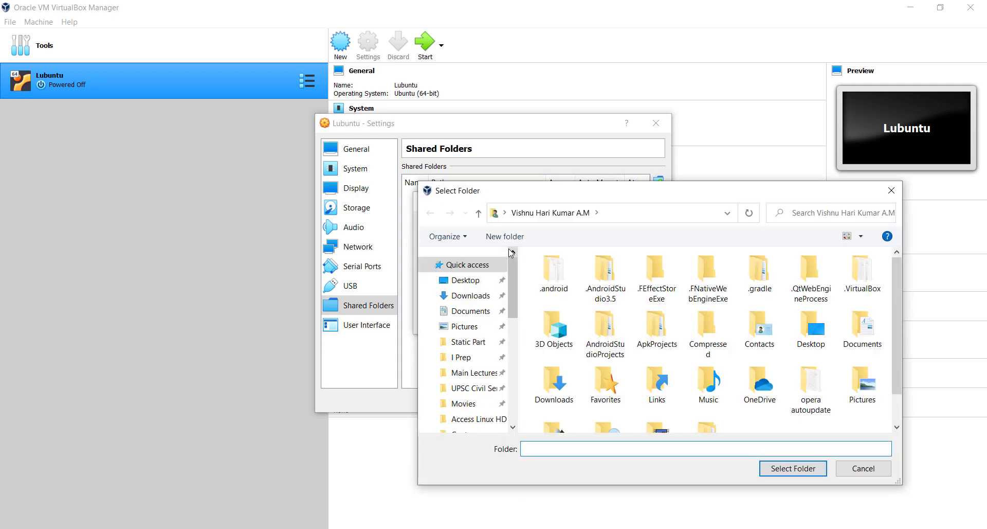
click(462, 282)
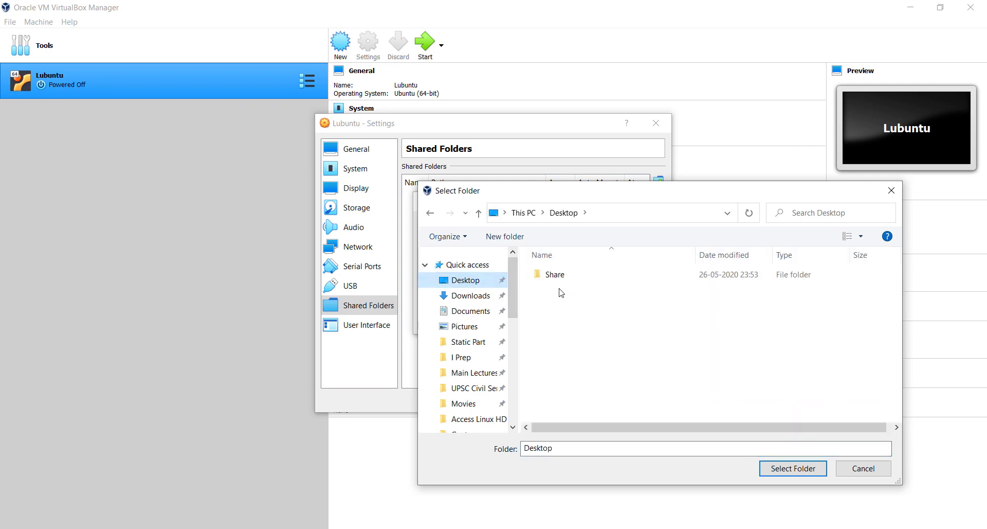
click(581, 282)
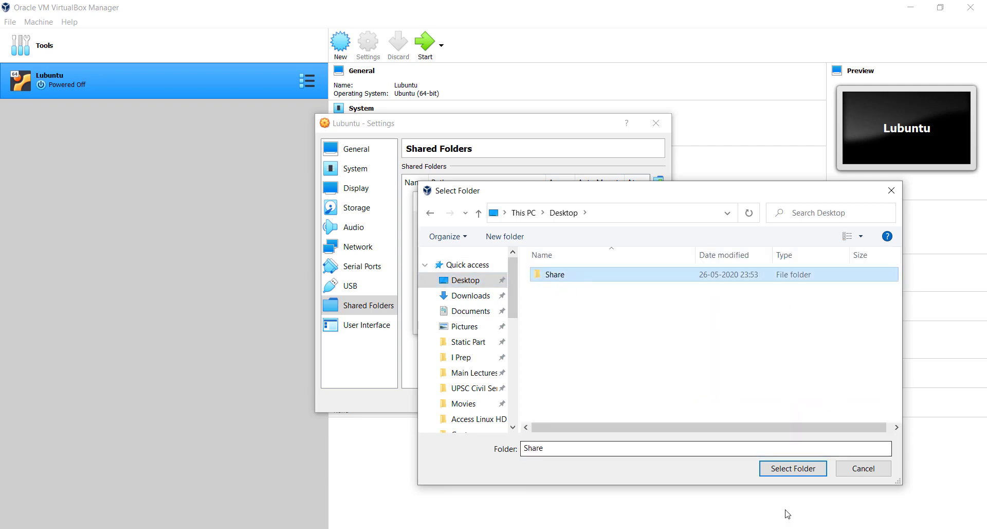
click(805, 478)
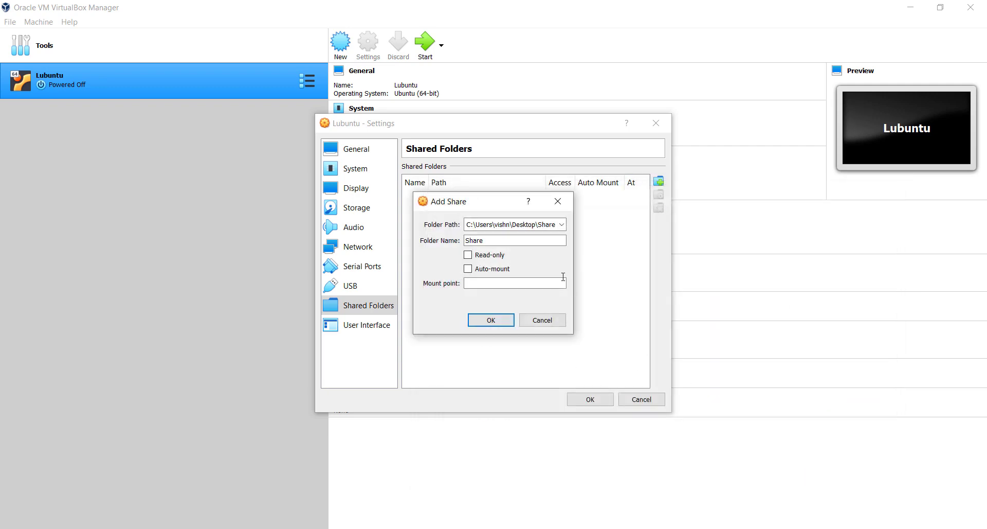
click(469, 271)
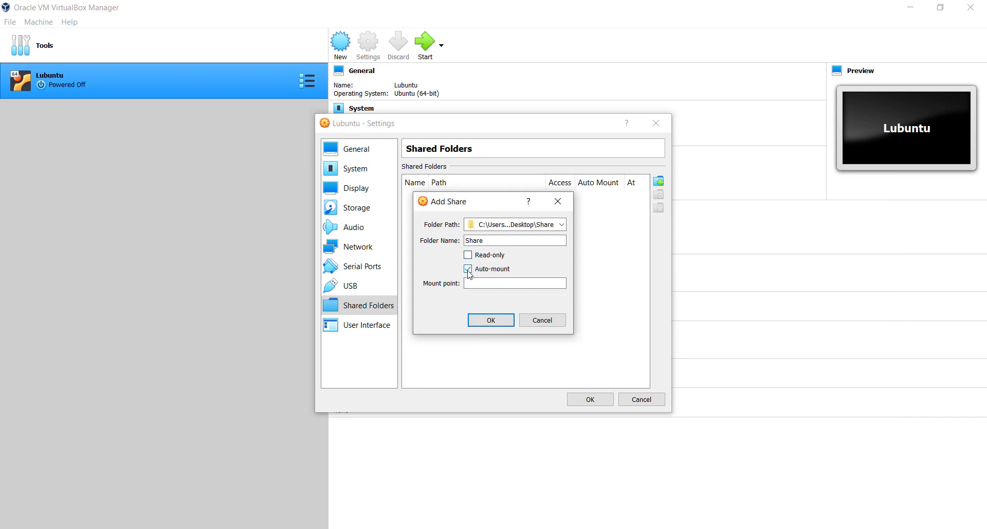
click(488, 323)
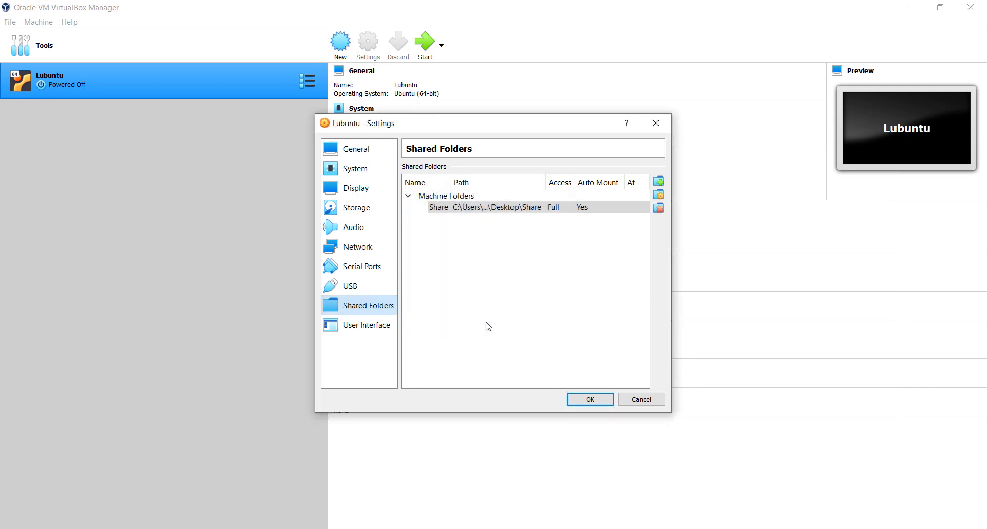
click(590, 402)
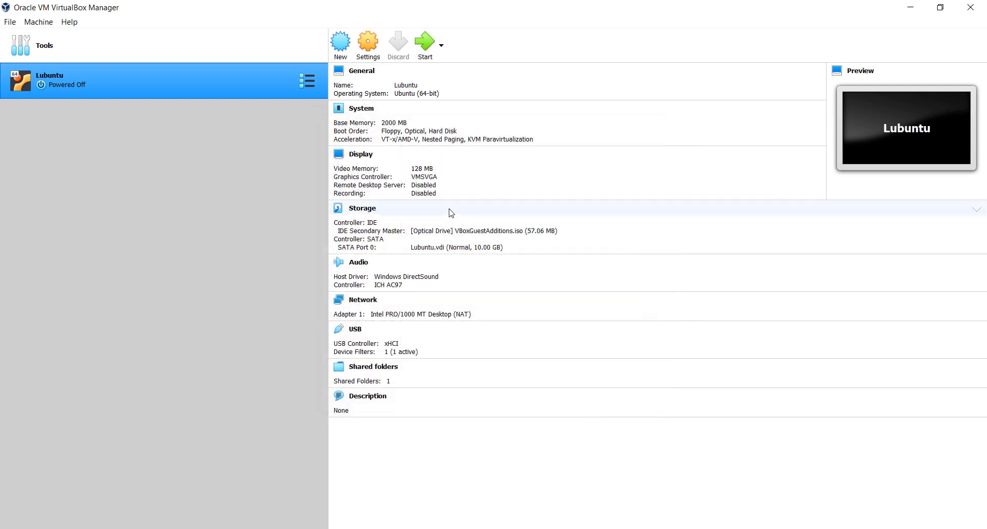
click(424, 44)
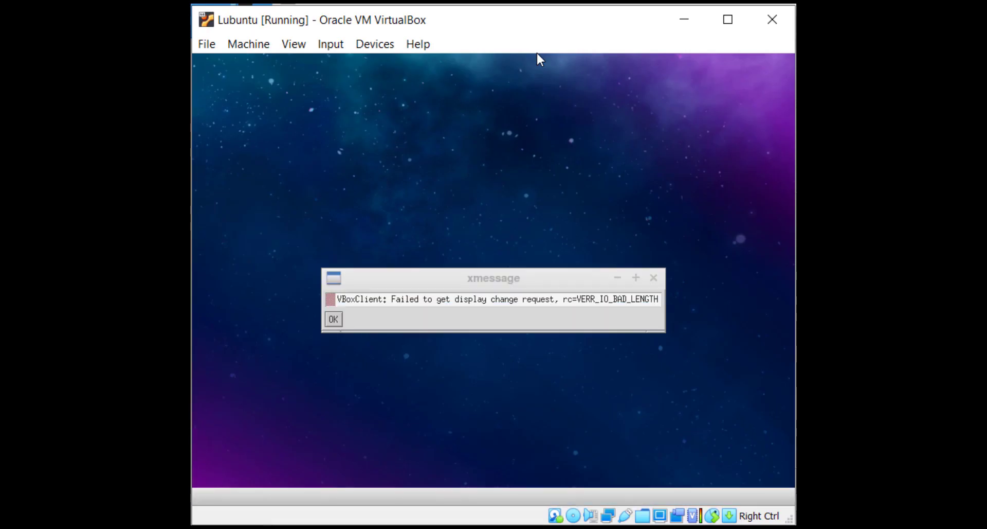
Dismiss the VBoxClient error, then open and close the gentoo and 2735-F9D2 drive windows
click(330, 319)
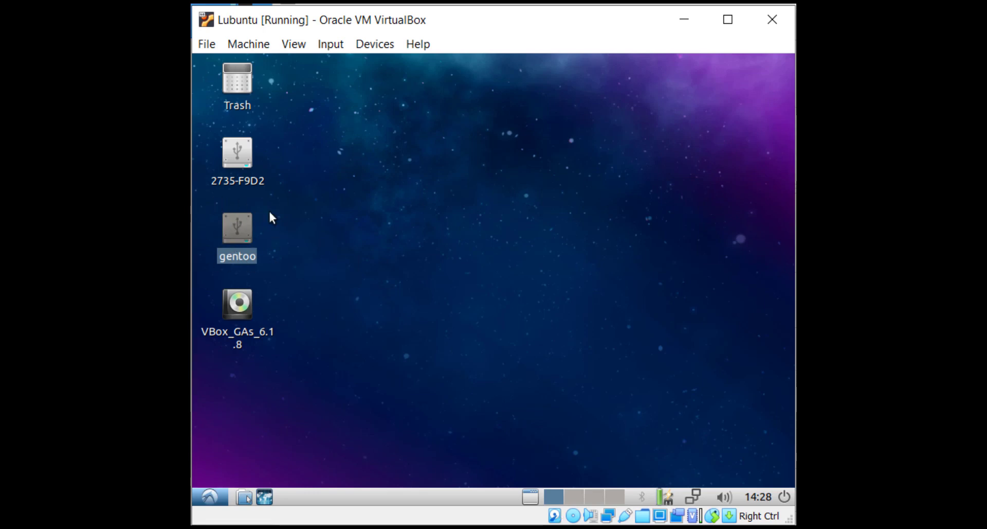
double_click(236, 234)
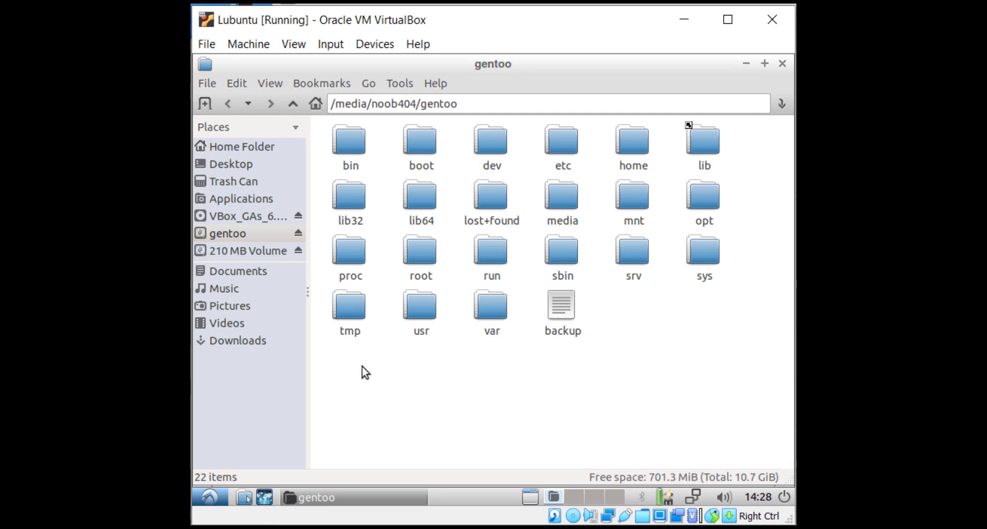
click(784, 64)
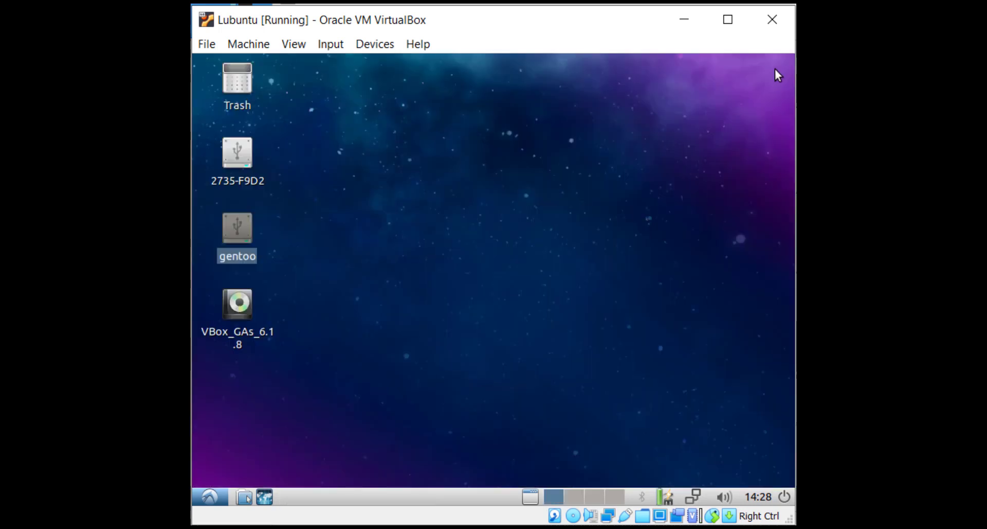
double_click(226, 162)
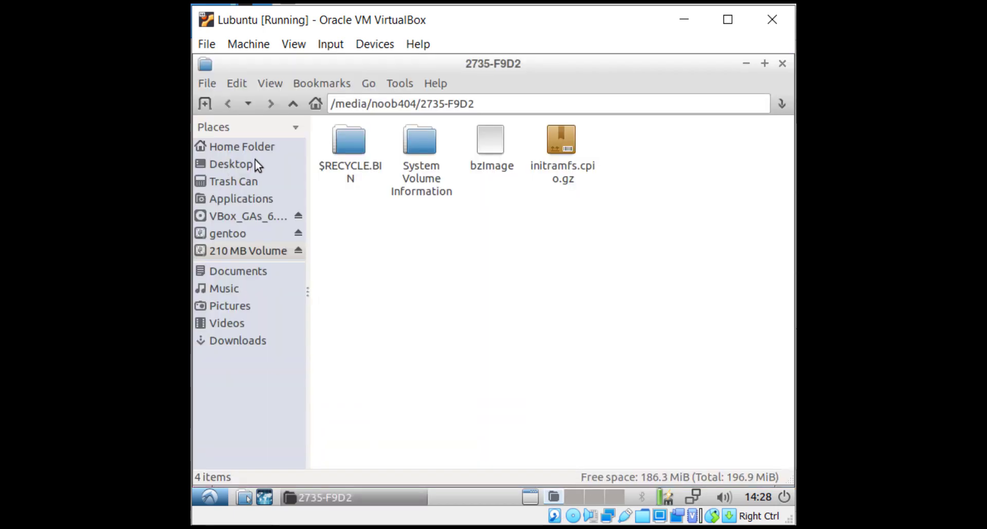
click(783, 63)
click(523, 186)
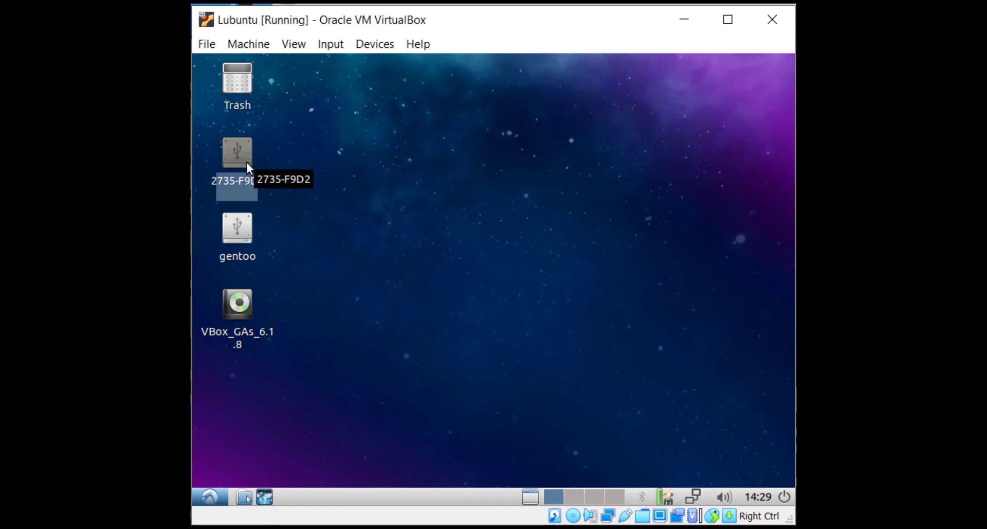
click(249, 218)
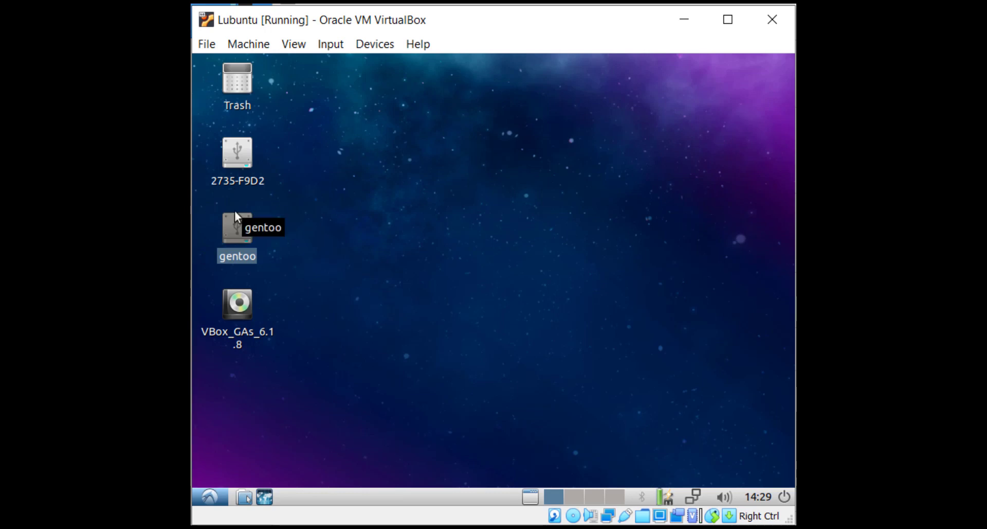
click(193, 473)
click(201, 497)
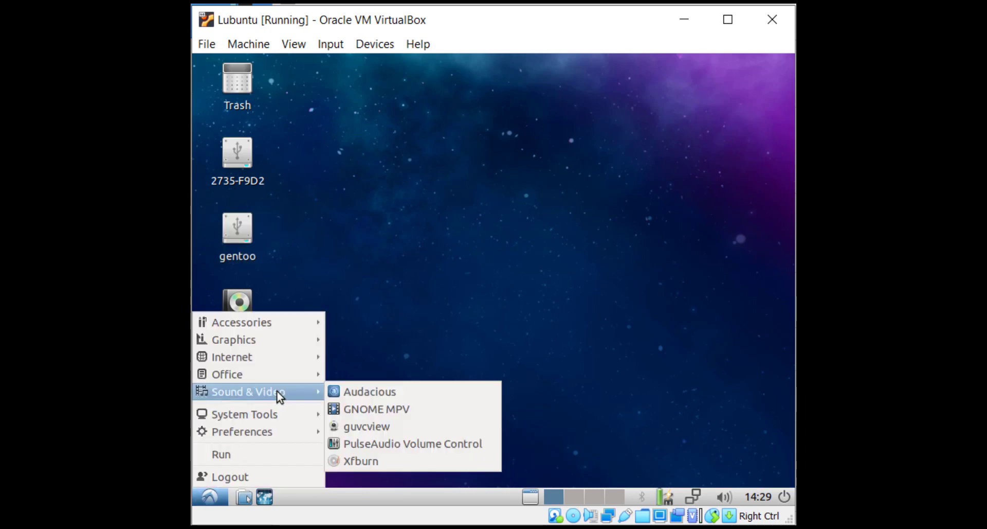
Open a terminal and run sudo mkdir /media/sf_Share, entering the password
mouse_move(285, 415)
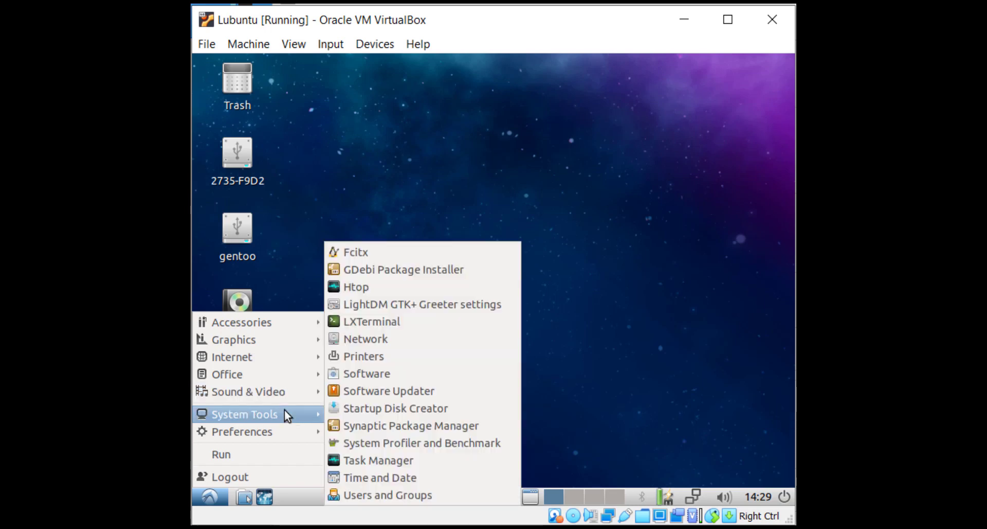
click(412, 323)
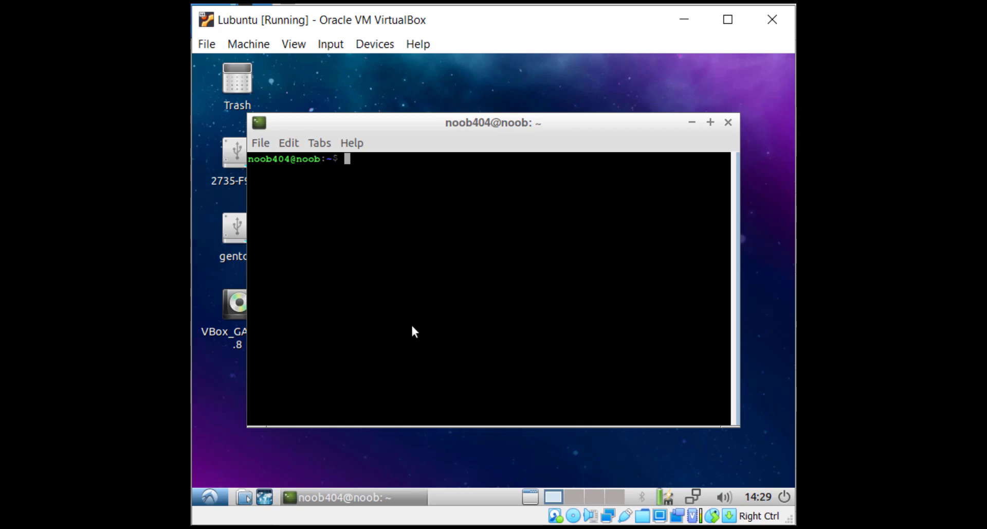
text(sudo m)
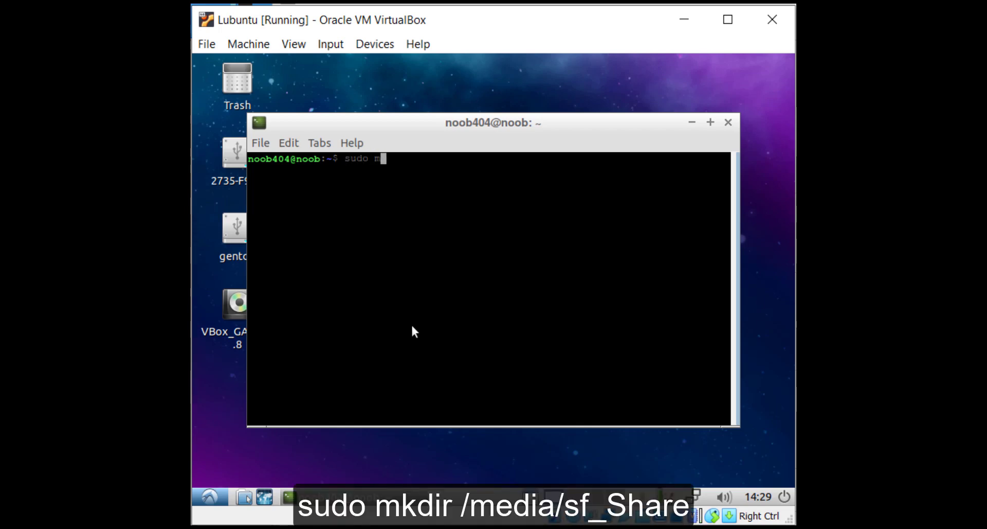
text(kdir)
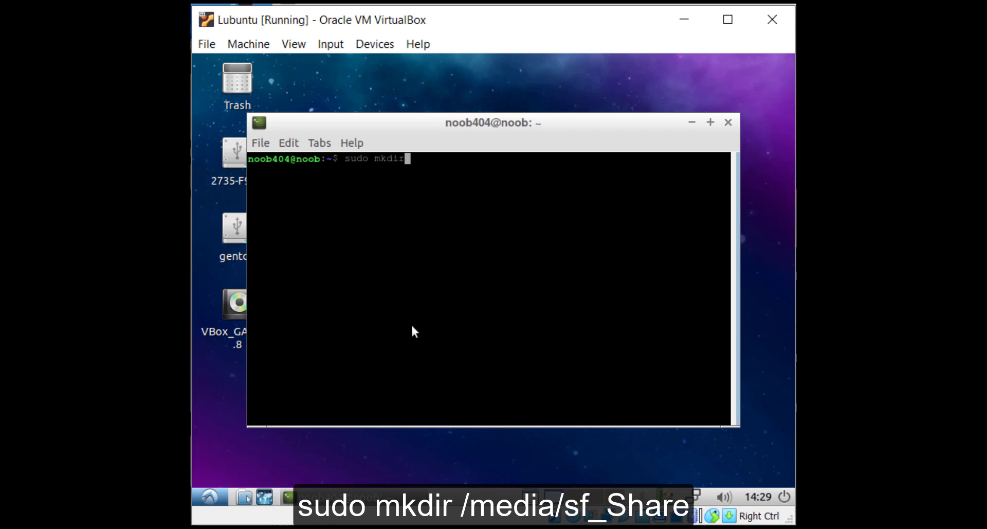
text( /media/sf_Share)
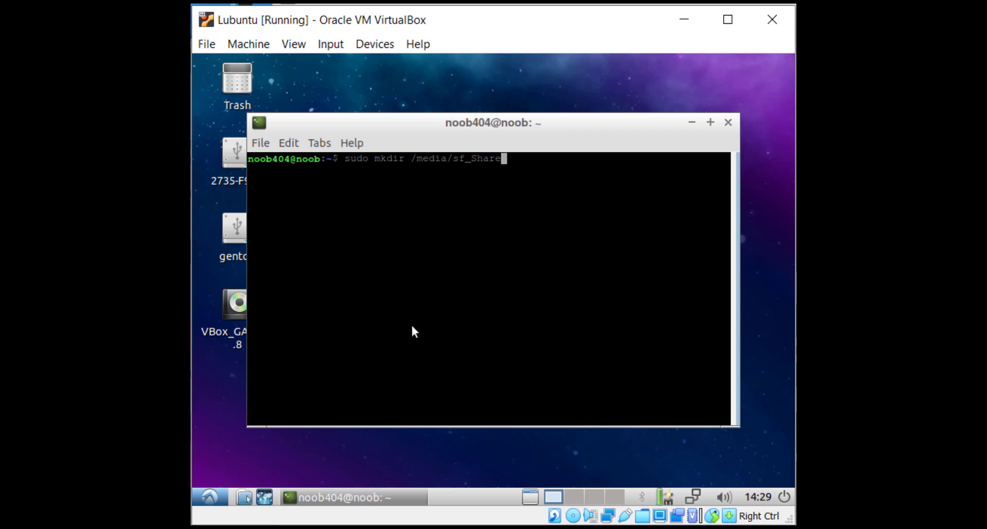
key(Return)
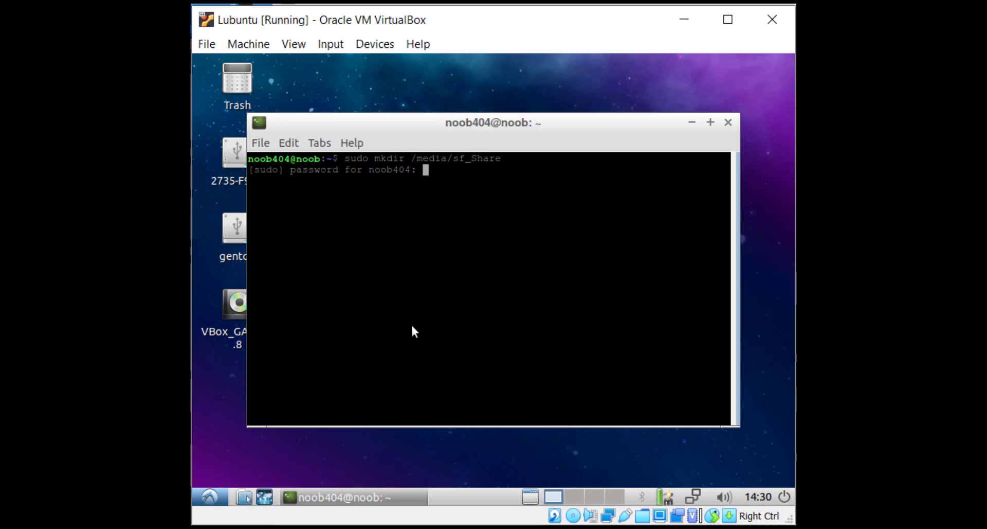
key(Return)
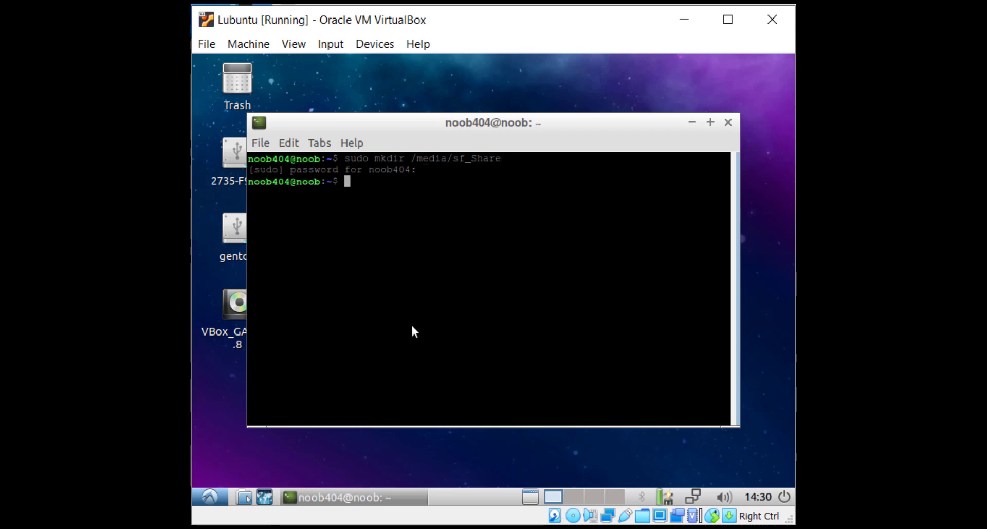
Run sudo mount -t vboxsf Share /media/sf_Share, dismissing the internal error message
text(sudo mount)
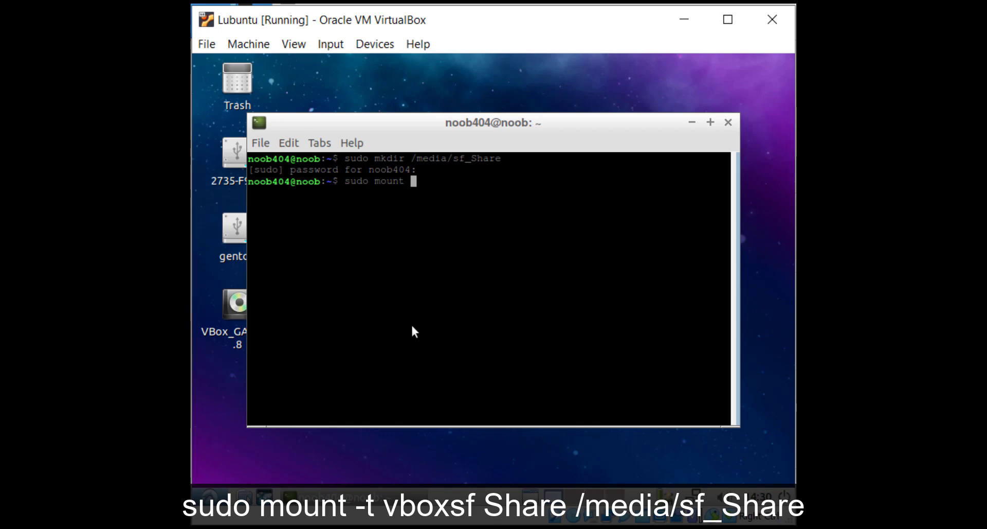
text( -t vboxsf )
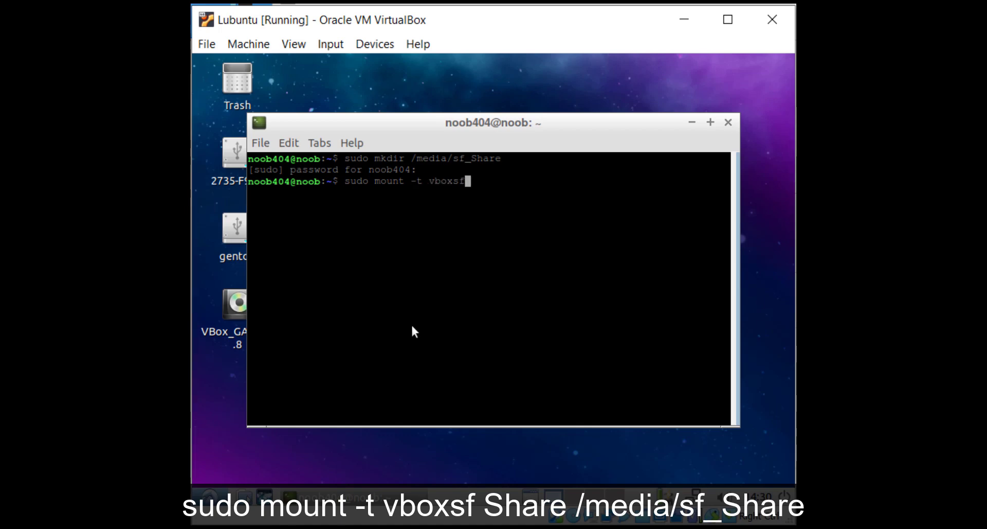
text(Sh)
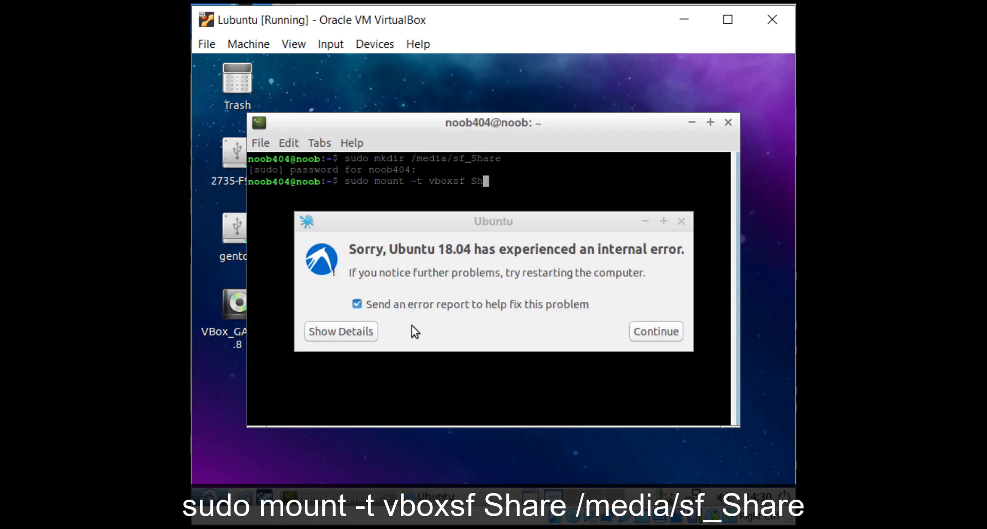
text(are)
click(668, 330)
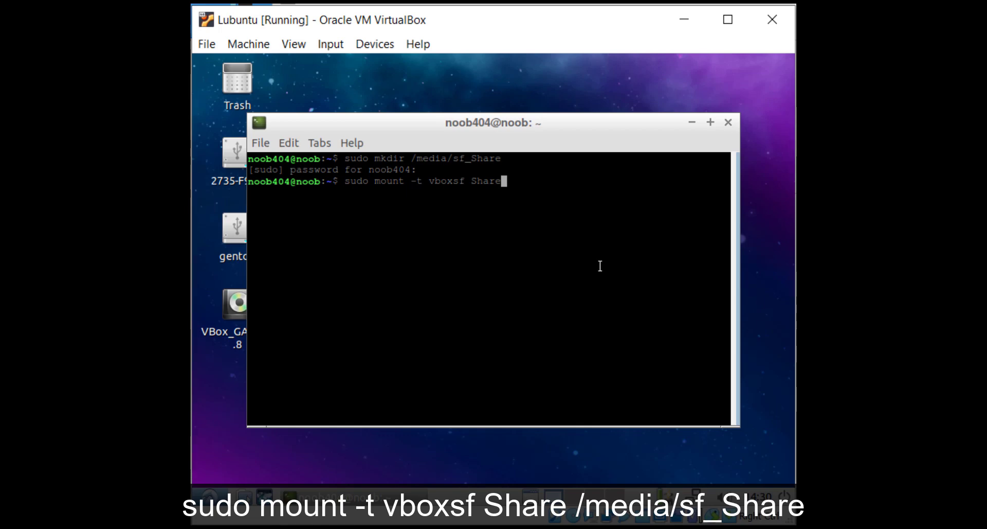
text(/media/s)
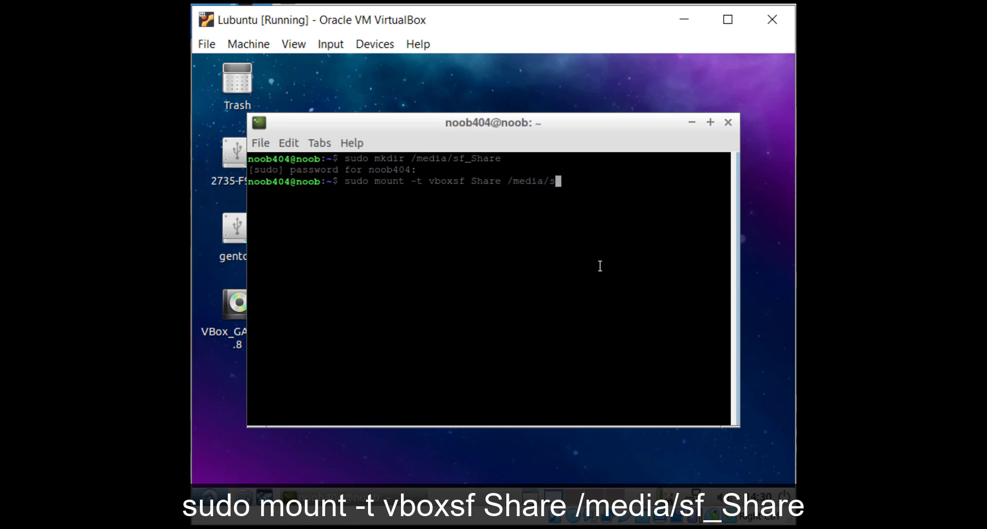
text(f_Share)
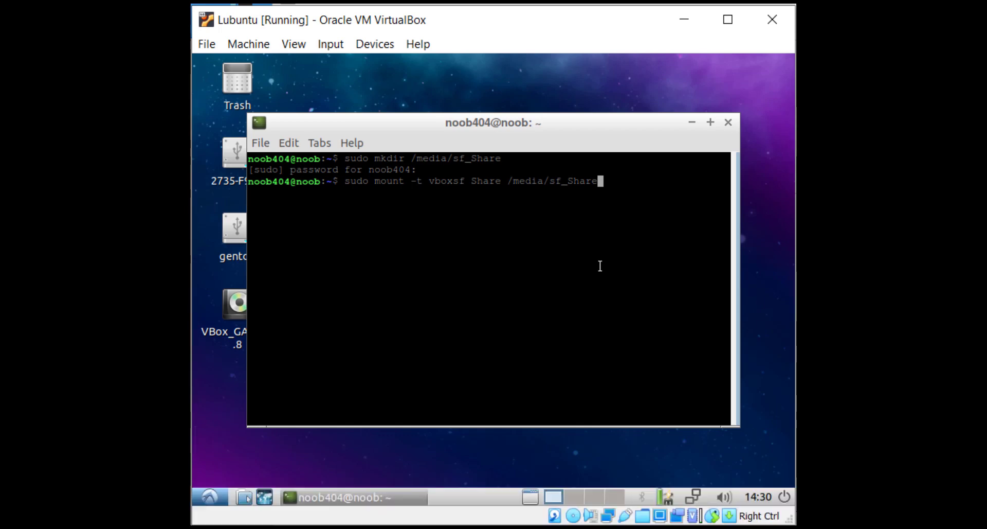
key(Return)
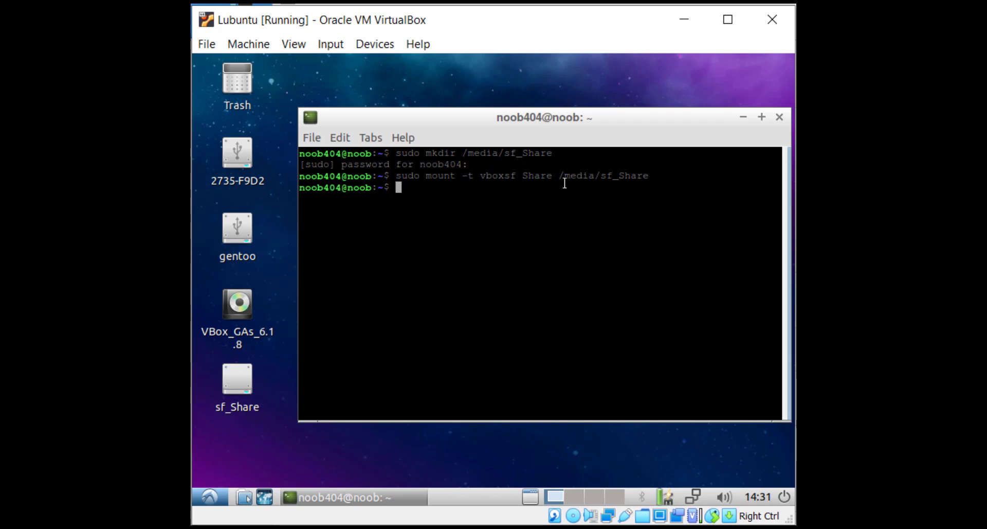
Open the mounted sf_Share folder showing PS3UPDAT.PUP and shrink the file manager window
double_click(238, 387)
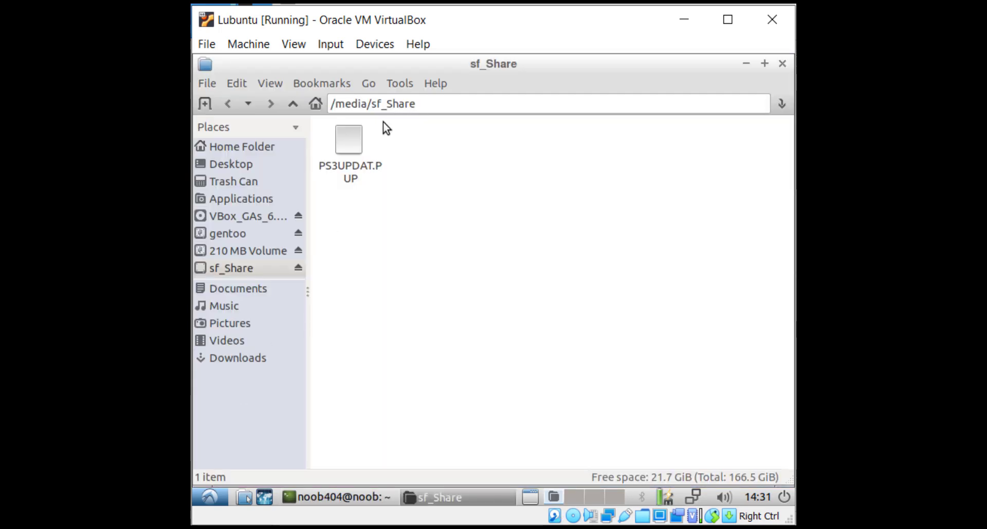
click(341, 164)
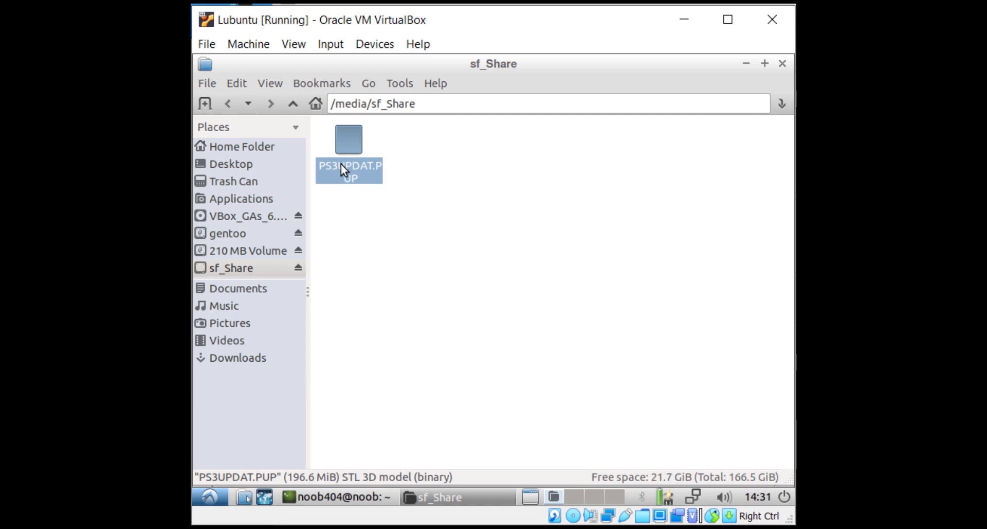
click(526, 133)
drag(638, 64, 637, 85)
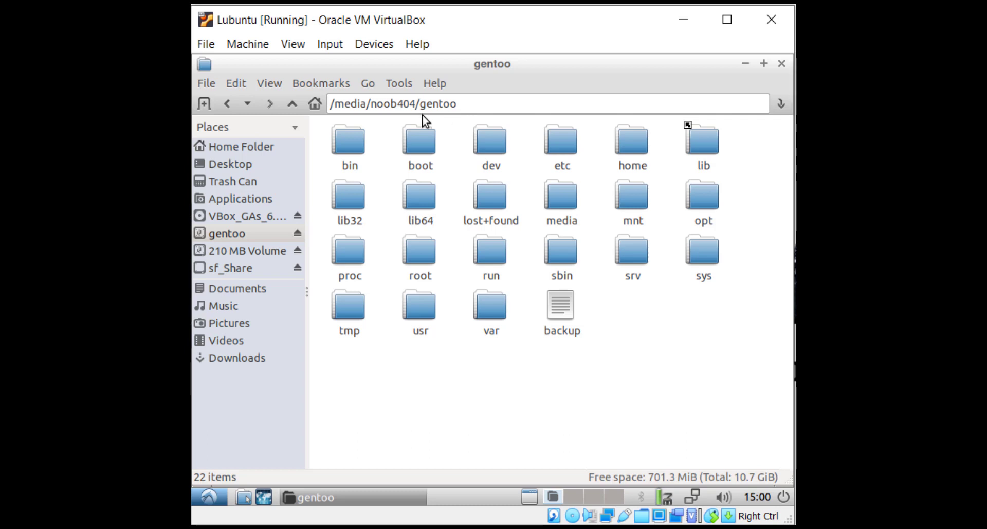
From a terminal opened in the gentoo drive folder, run sudo mkdir Noob404 with the password
click(400, 85)
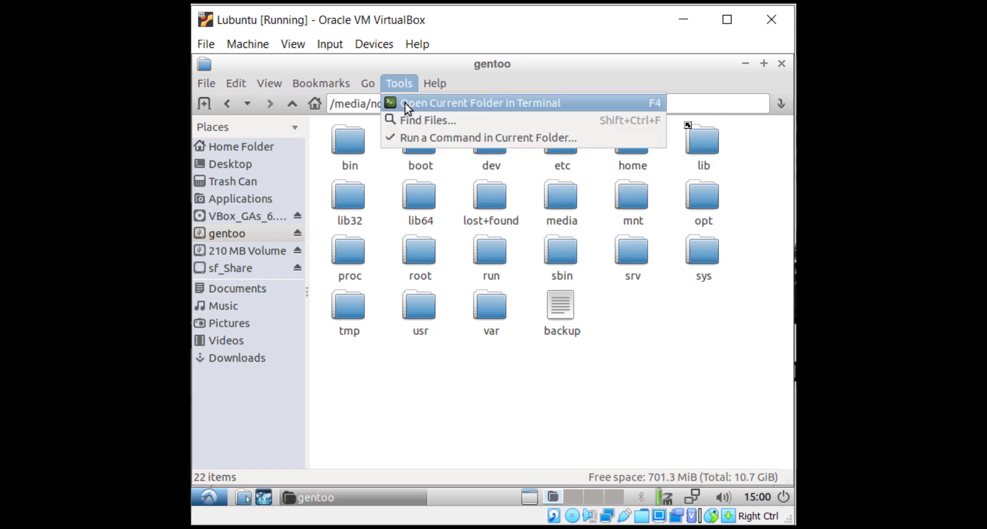
click(405, 103)
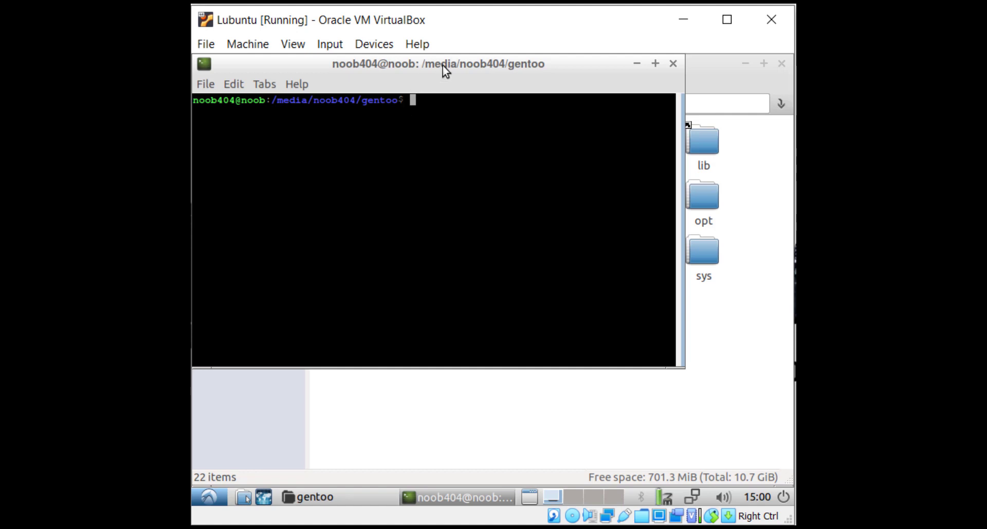
drag(443, 66, 466, 141)
text(u)
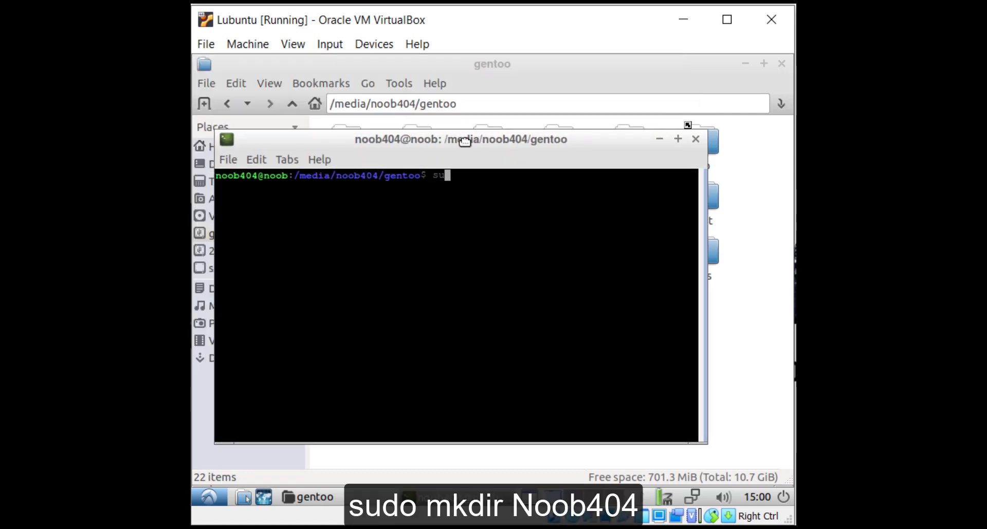
text(do mkdir )
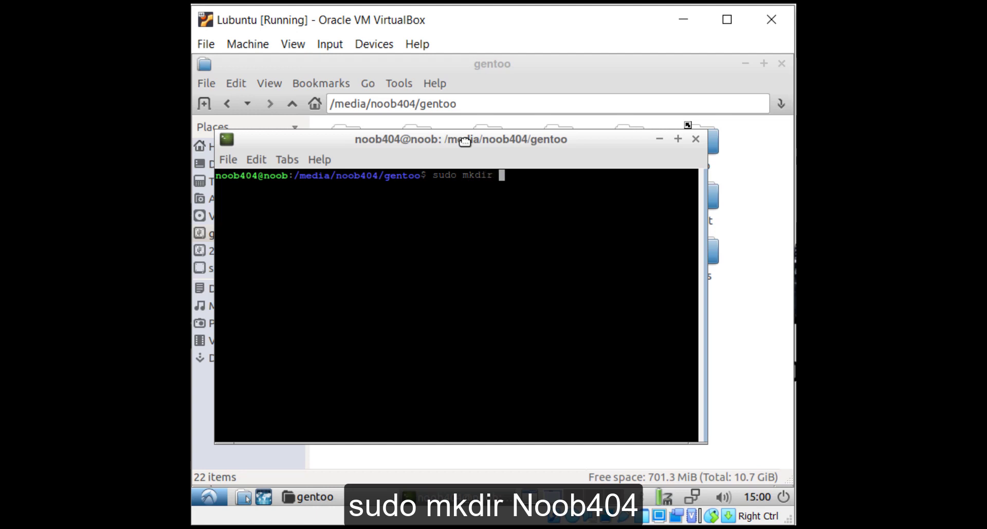
text(Noob404)
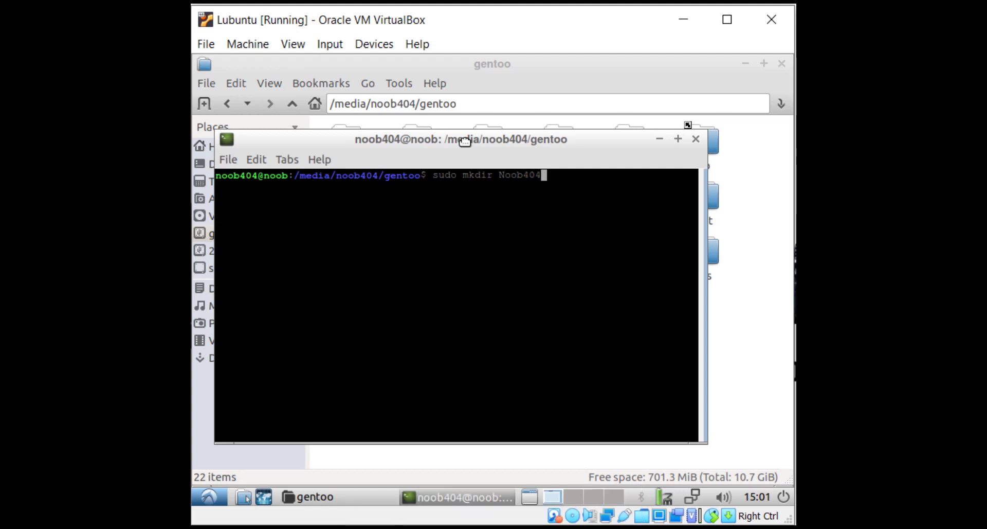
key(Return)
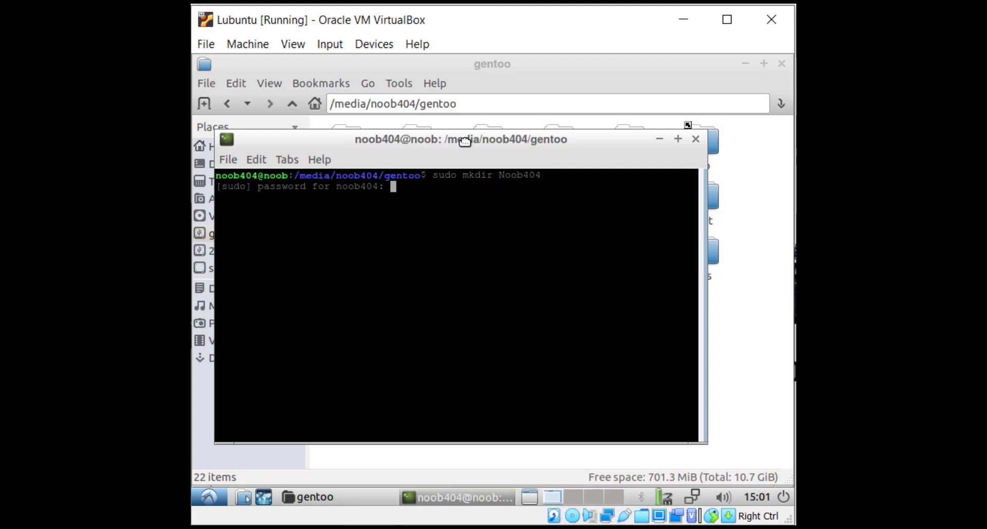
key(Return)
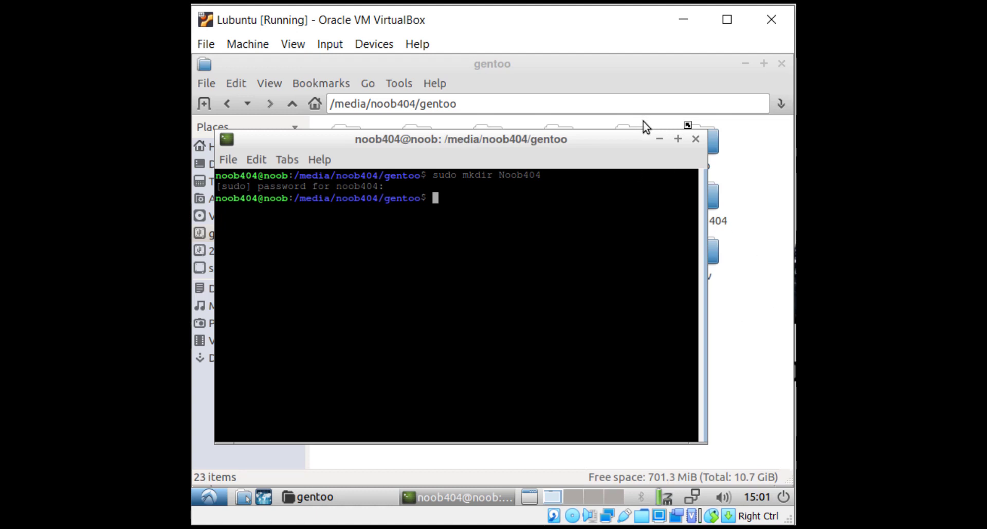
click(659, 141)
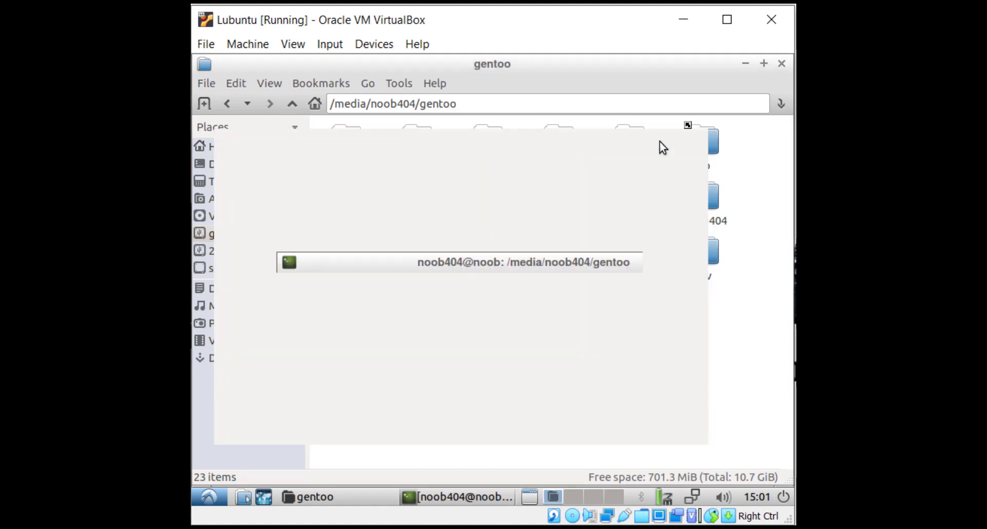
click(706, 197)
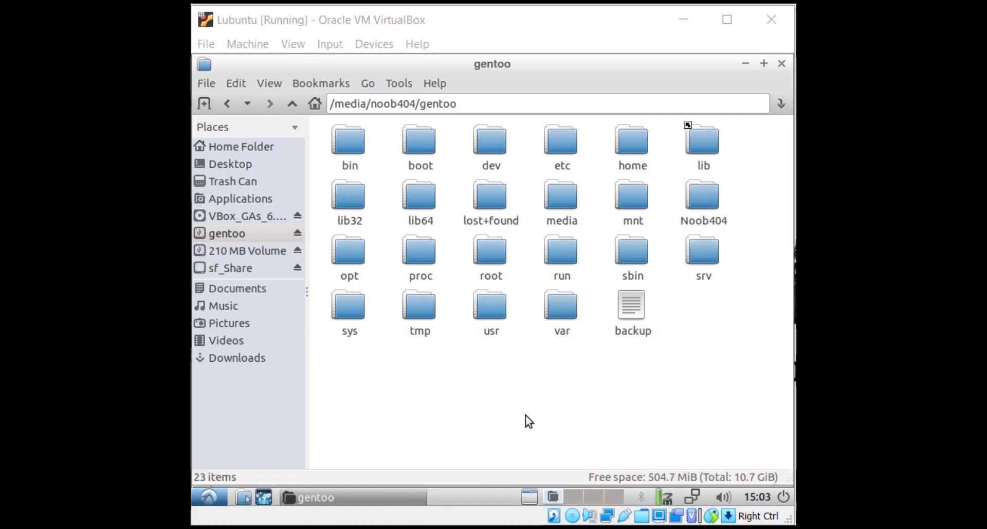
Open the Noob404 folder and launch a terminal inside it
click(703, 210)
double_click(703, 209)
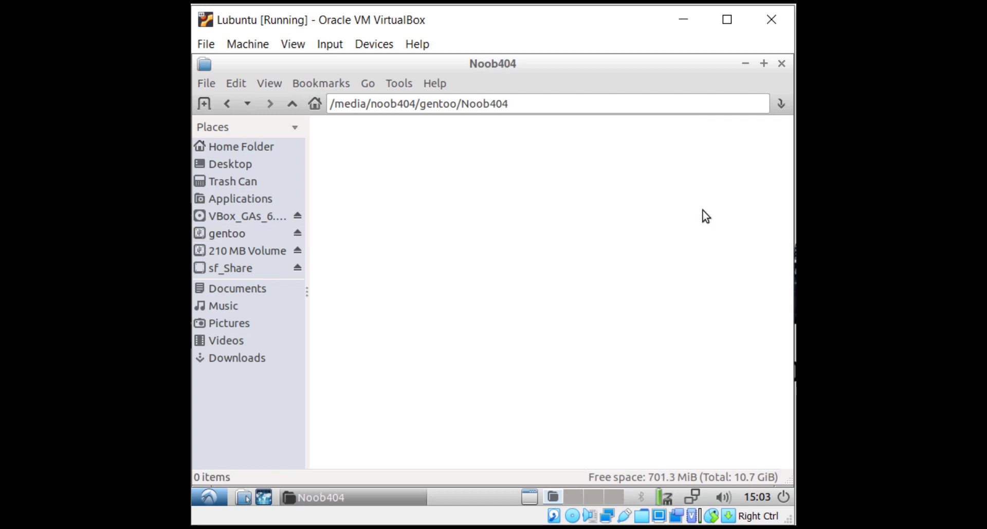
click(406, 85)
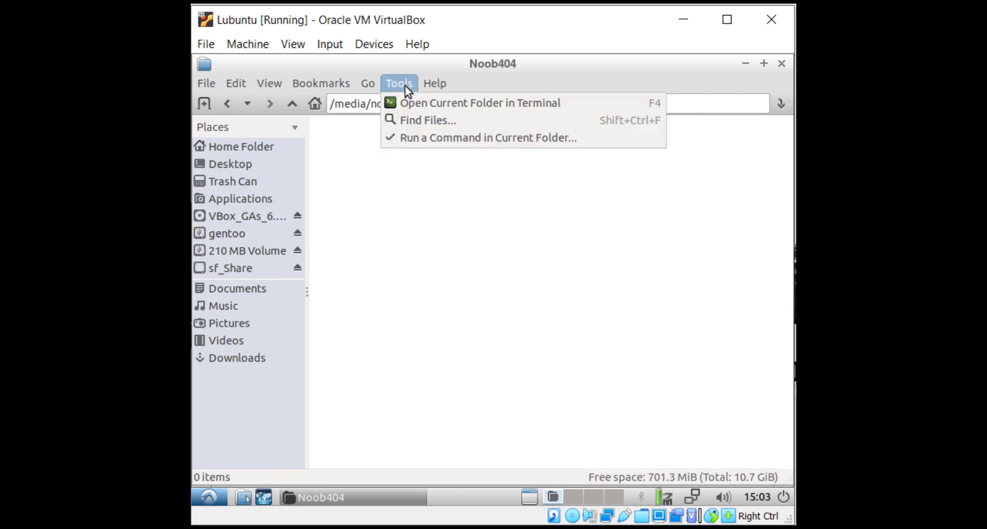
click(399, 101)
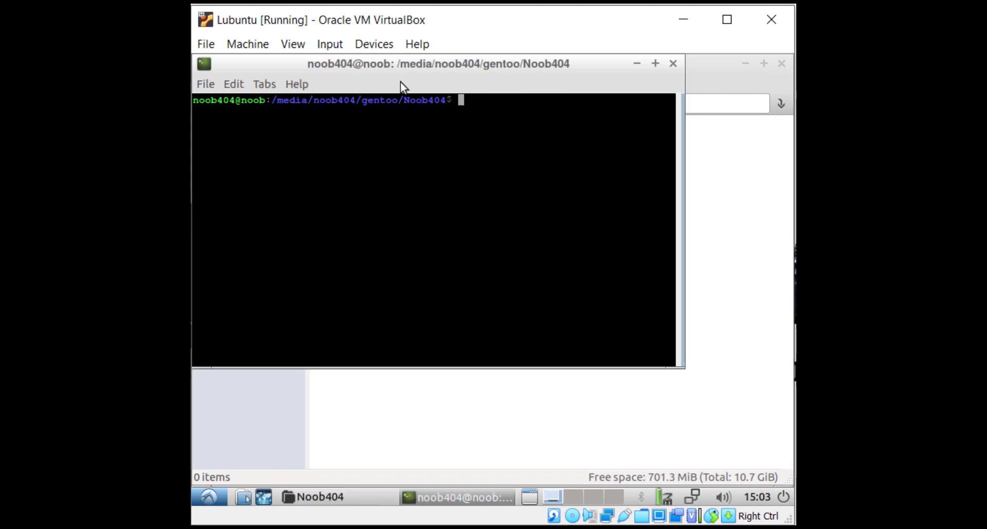
drag(424, 65, 530, 164)
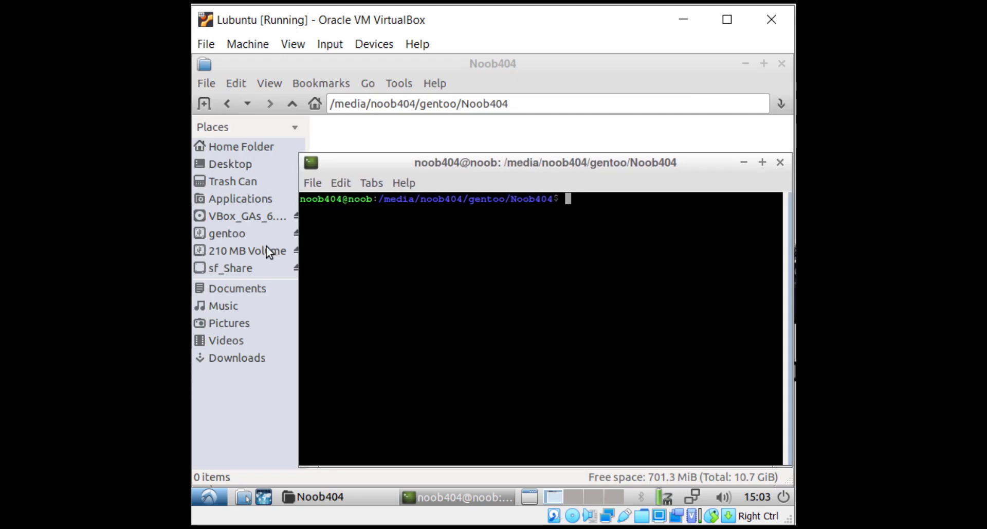
Copy the /media/sf_Share folder path from the file manager's address bar
click(223, 268)
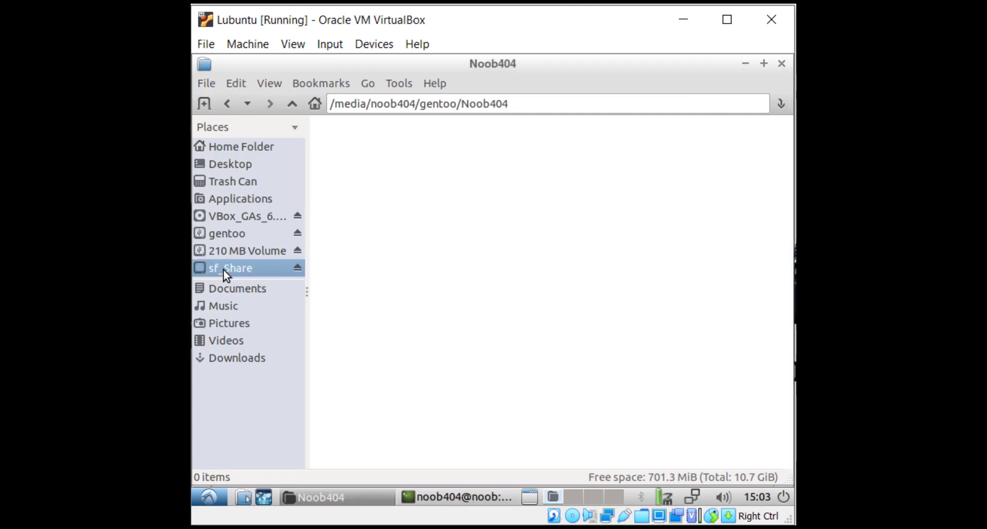
click(447, 103)
triple_click(447, 103)
key(super+c)
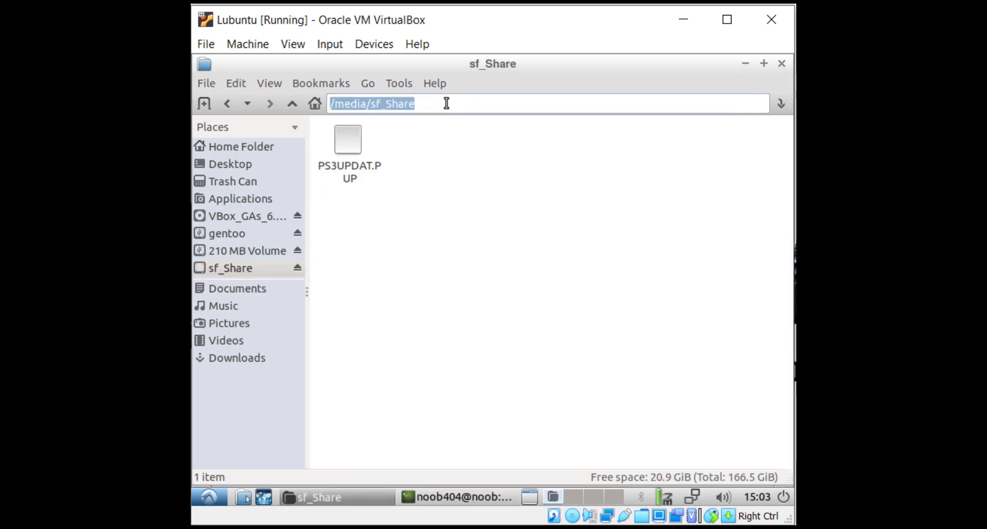
Run 'sudo cp /media/sf_Share/PS3UPDAT.PUP .' with the administrator password, then return to the gentoo drive
click(455, 486)
text(sudo )
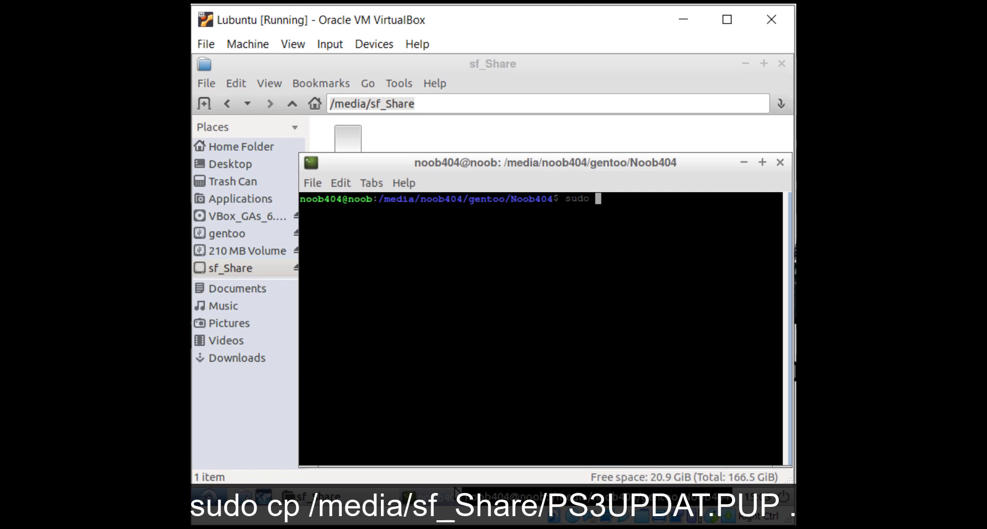
text(cp)
right_click(621, 223)
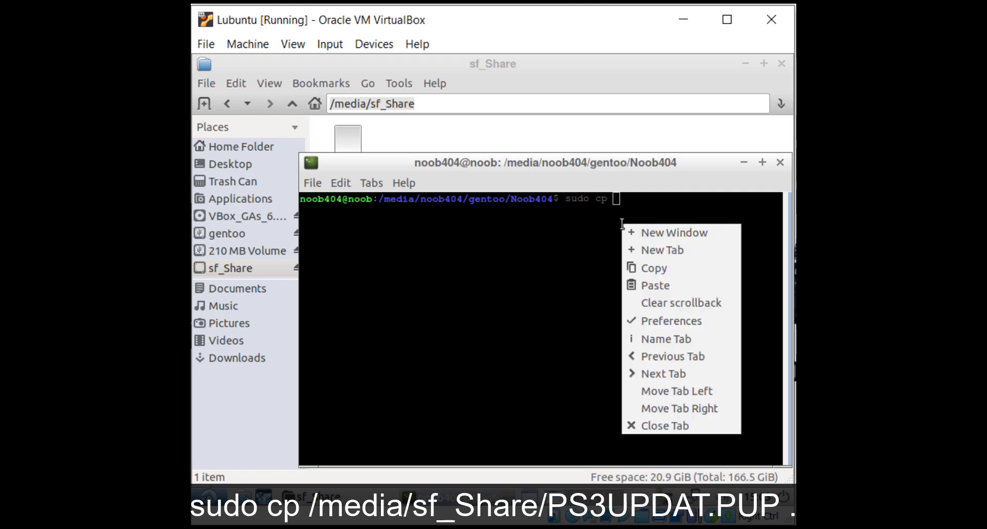
click(675, 282)
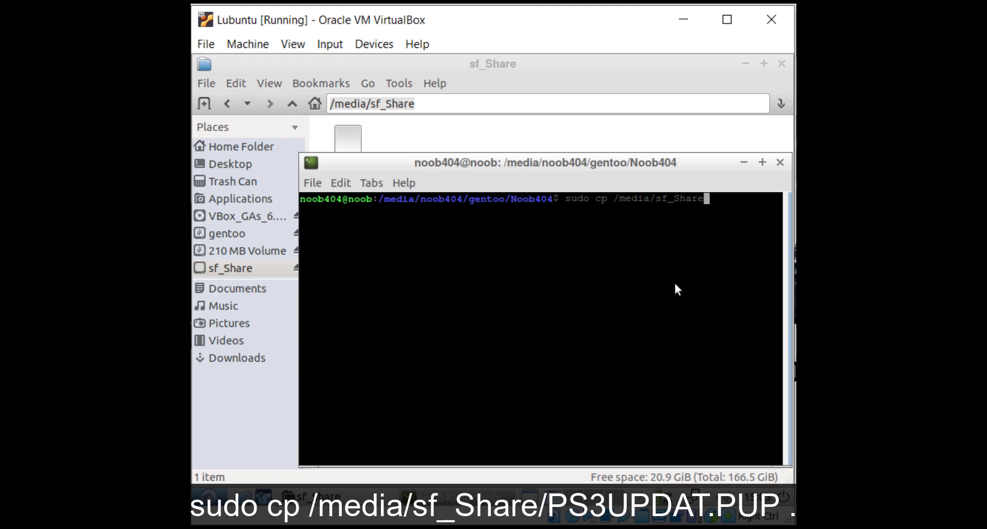
text(/PS3UPDAT.PUP)
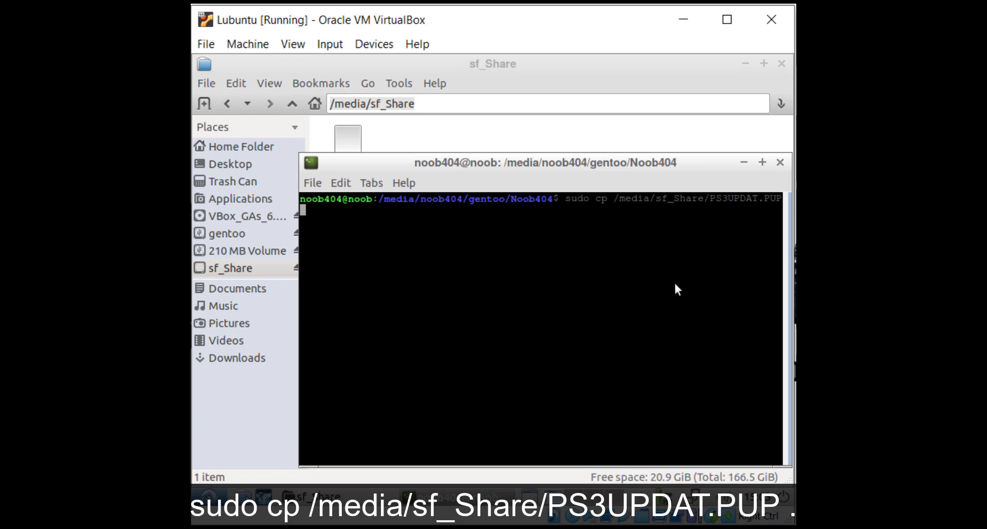
text( .)
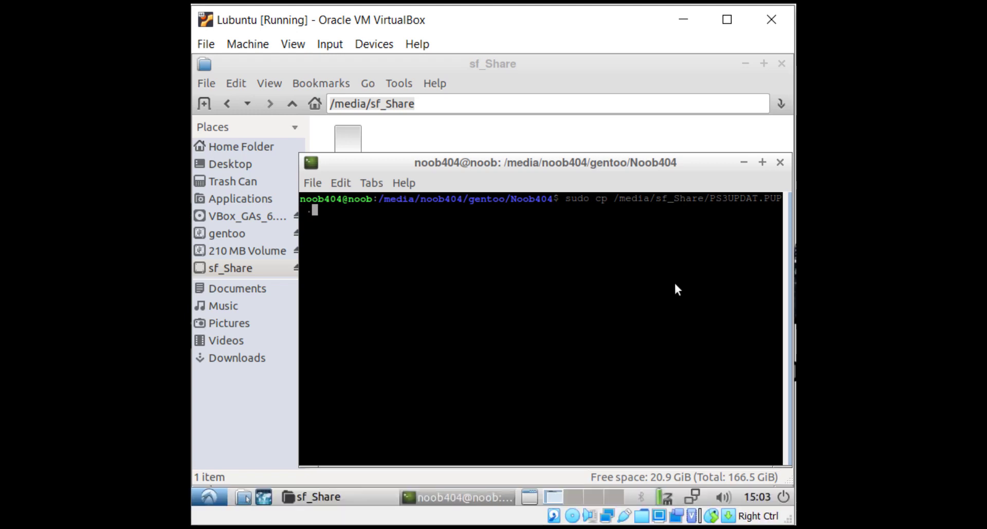
key(Return)
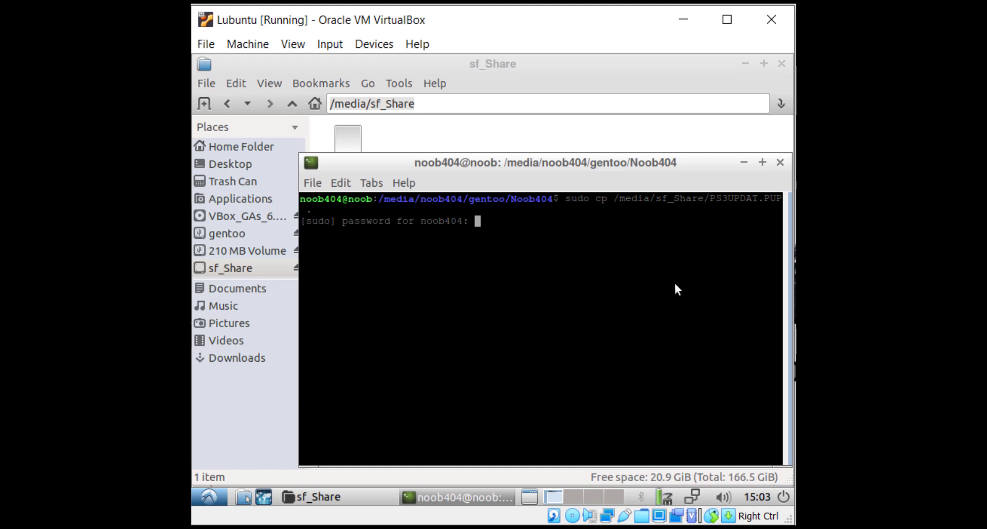
key(Return)
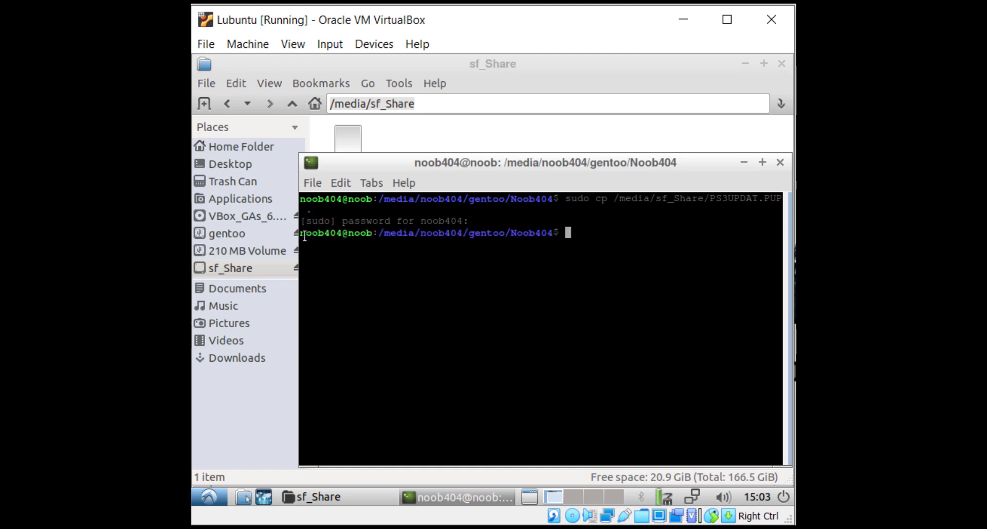
click(546, 72)
click(245, 235)
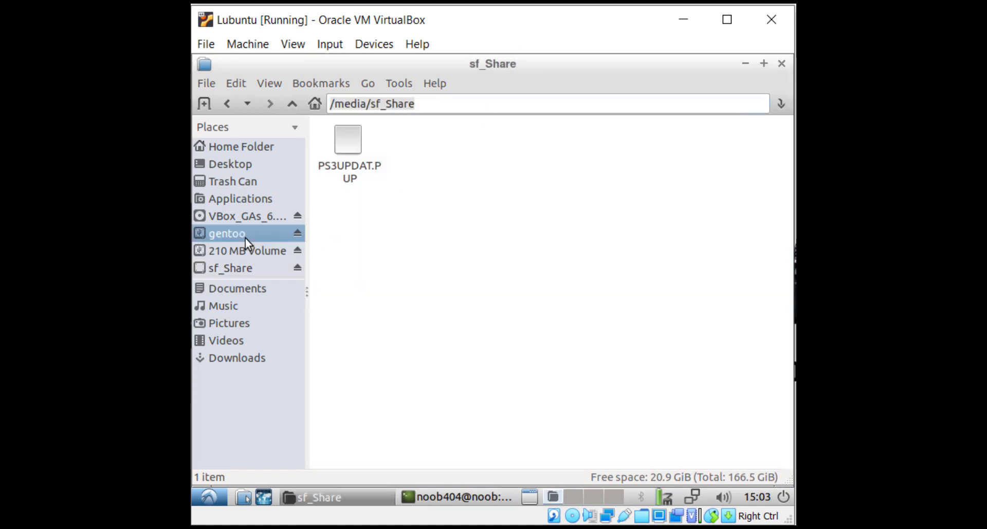
Check that Noob404 on gentoo holds PS3UPDAT.PUP, then go to the sf_Share folder
double_click(712, 205)
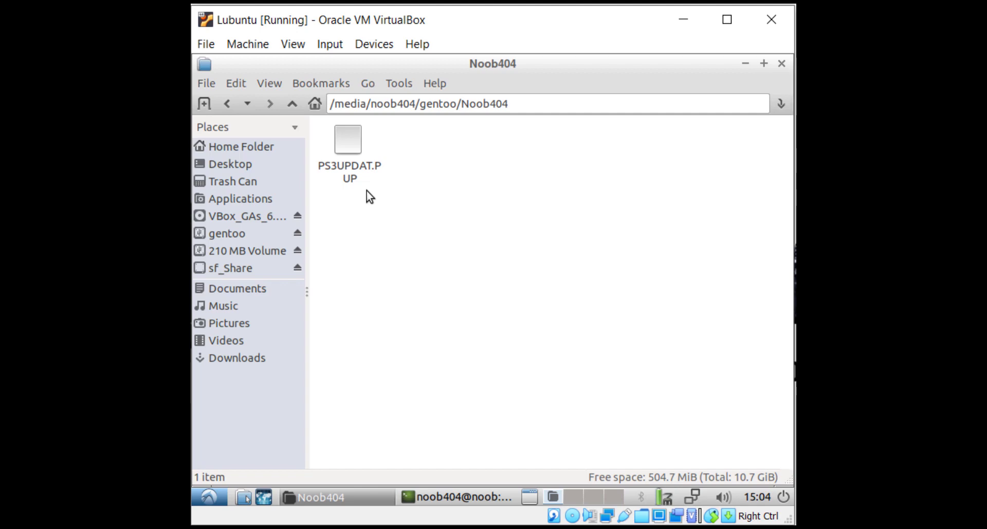
click(741, 63)
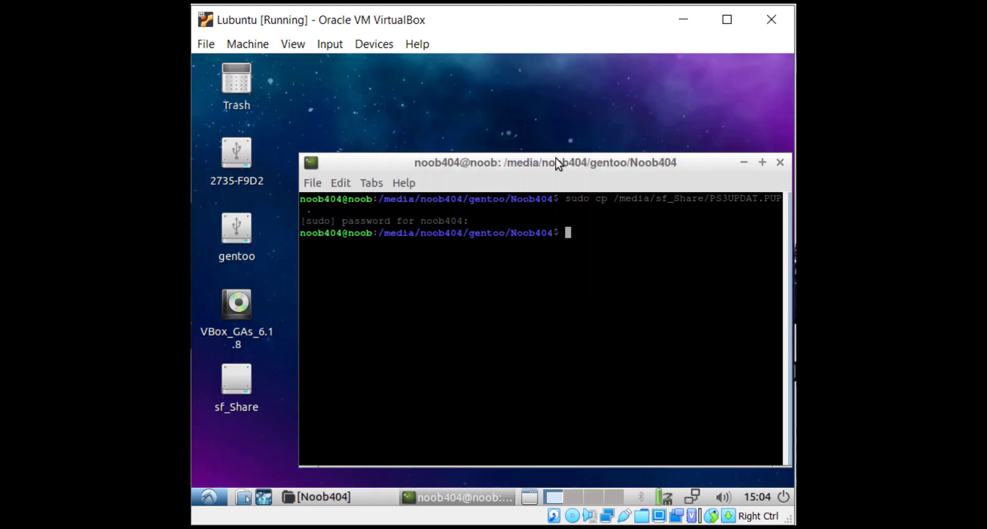
click(359, 501)
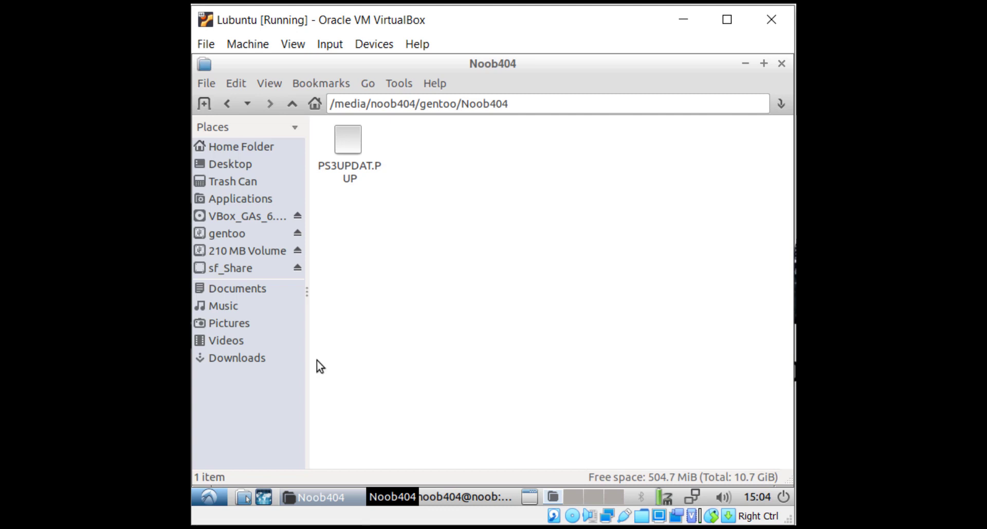
click(241, 267)
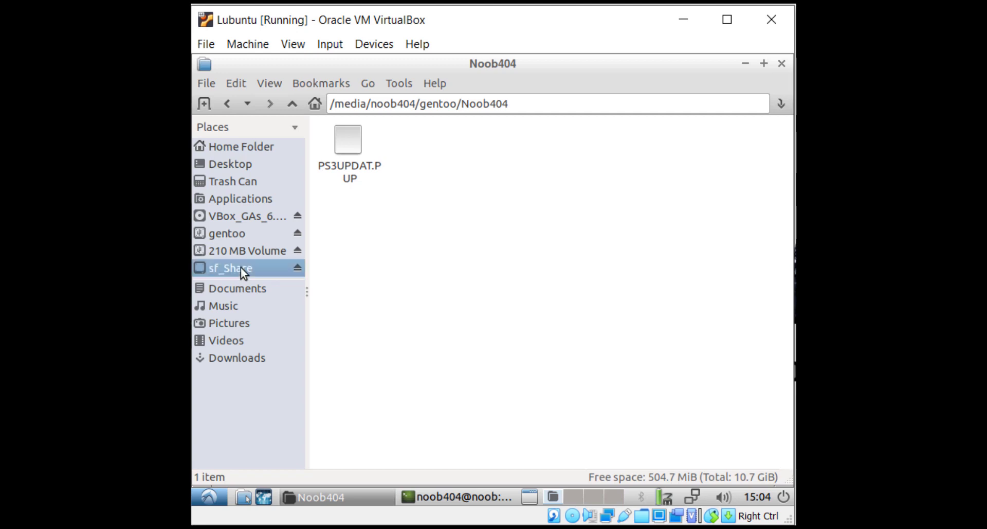
Create a folder named Coll in sf_Share and move PS3UPDAT.PUP into it
right_click(477, 207)
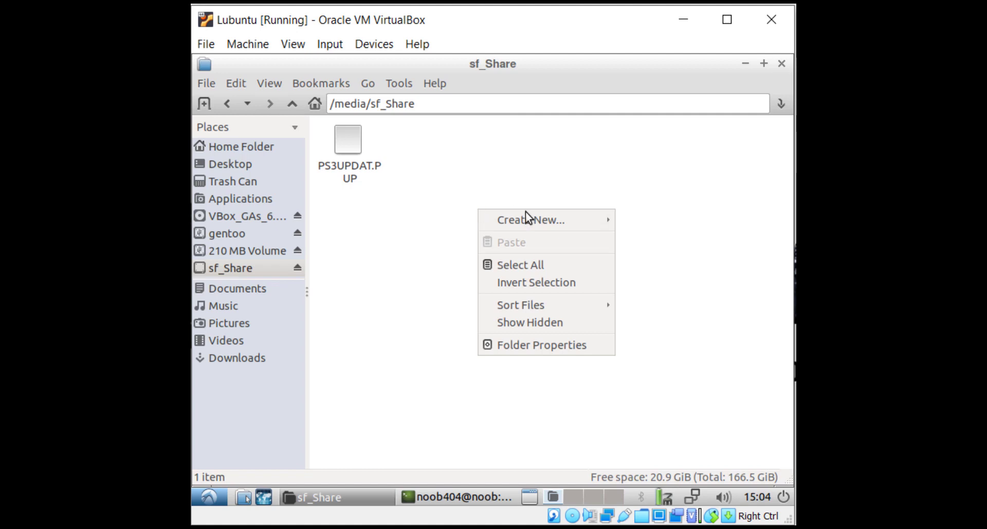
mouse_move(600, 218)
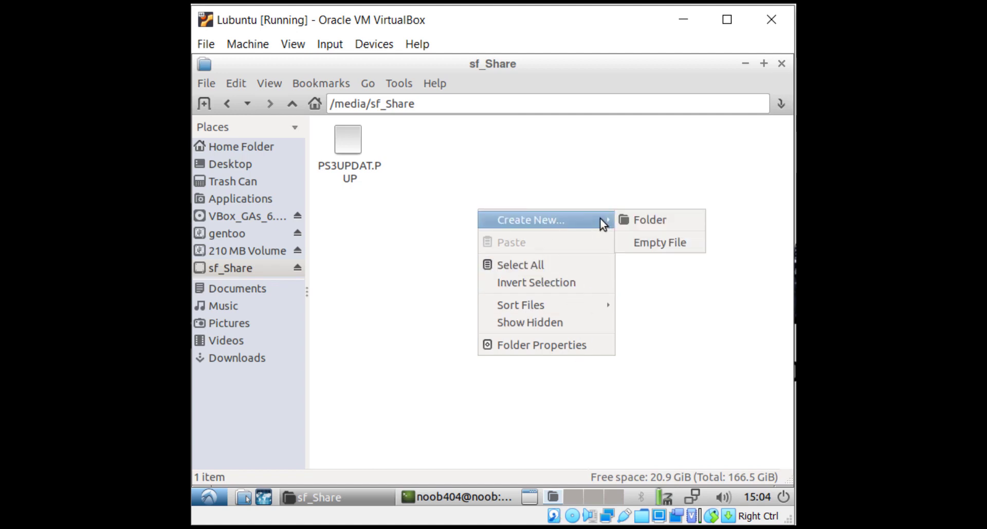
click(636, 220)
key(BackSpace)
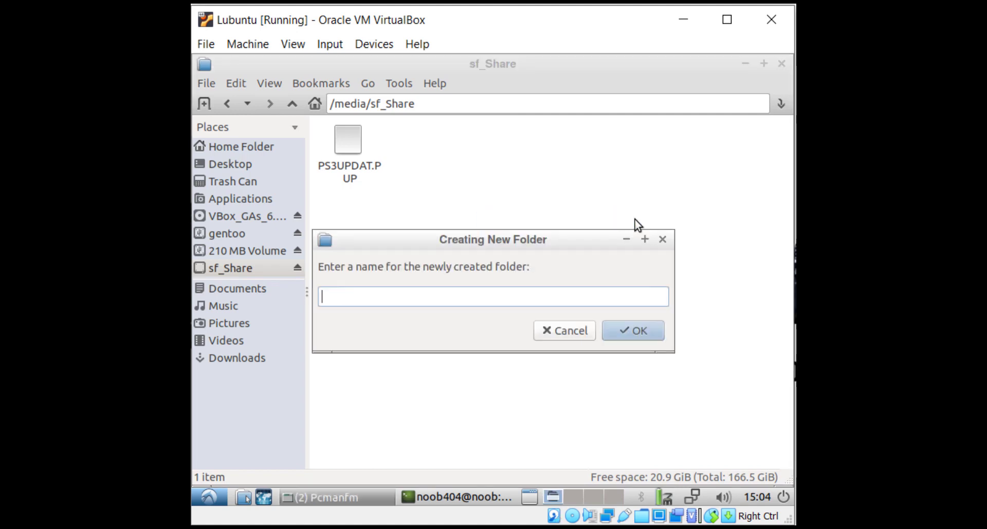
text(Coll)
click(632, 332)
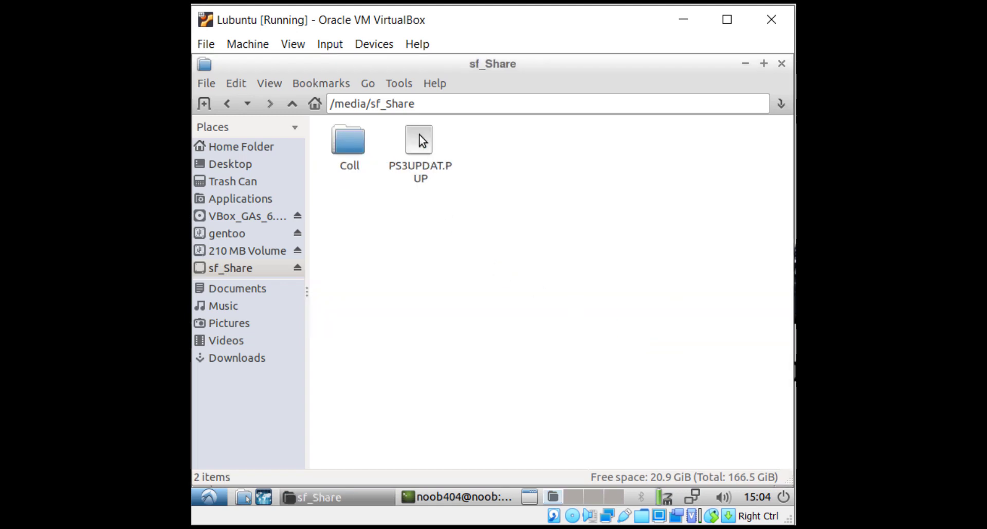
drag(418, 134, 347, 147)
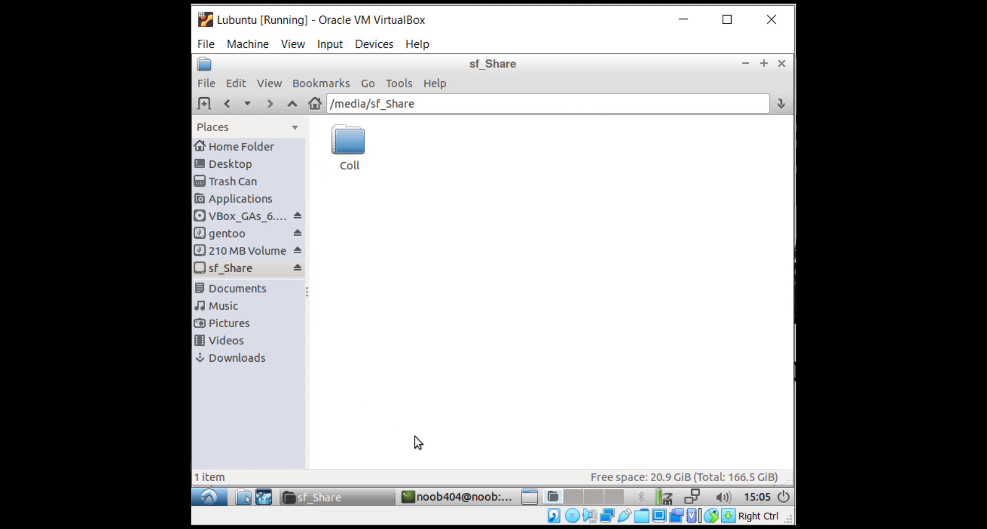
click(461, 498)
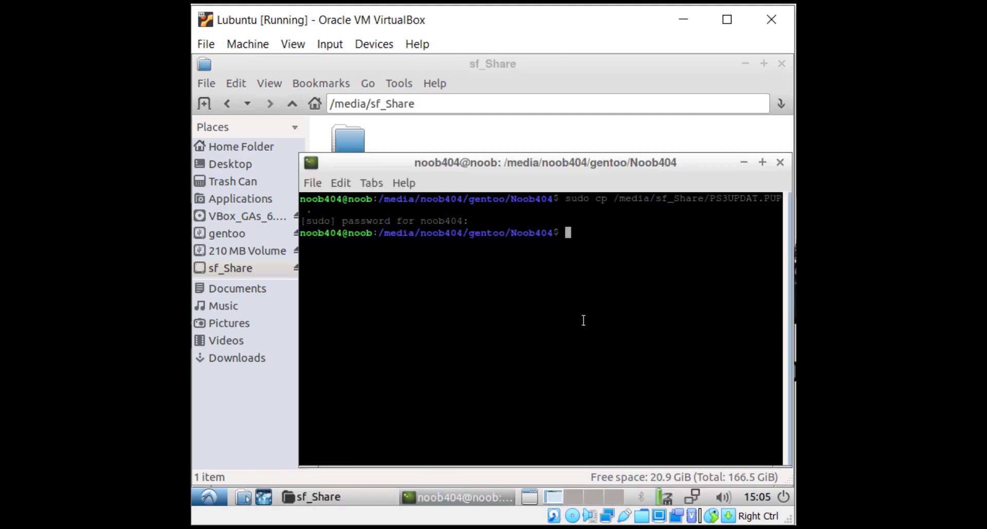
Edit the previous command into 'sudo cp -R /media/sf_Share/Coll .' and run it
key(Up)
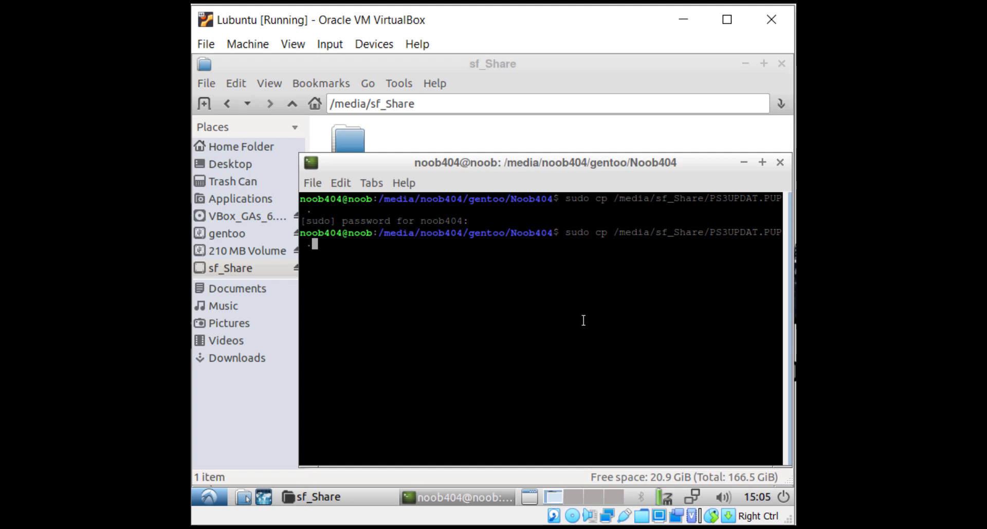
key(Left)
key(Left)
key(Left)
key(Left)
key(Left)
key(Left)
key(Left)
key(Left)
key(Left)
key(Left)
key(Left)
key(Left)
key(Left)
key(Right)
key(Right)
key(Right)
key(Right)
key(Right)
key(Right)
key(Right)
key(Right)
key(Right)
key(Right)
key(Right)
key(BackSpace)
key(BackSpace)
key(BackSpace)
key(BackSpace)
key(BackSpace)
key(BackSpace)
key(BackSpace)
key(BackSpace)
key(BackSpace)
key(BackSpace)
key(BackSpace)
key(BackSpace)
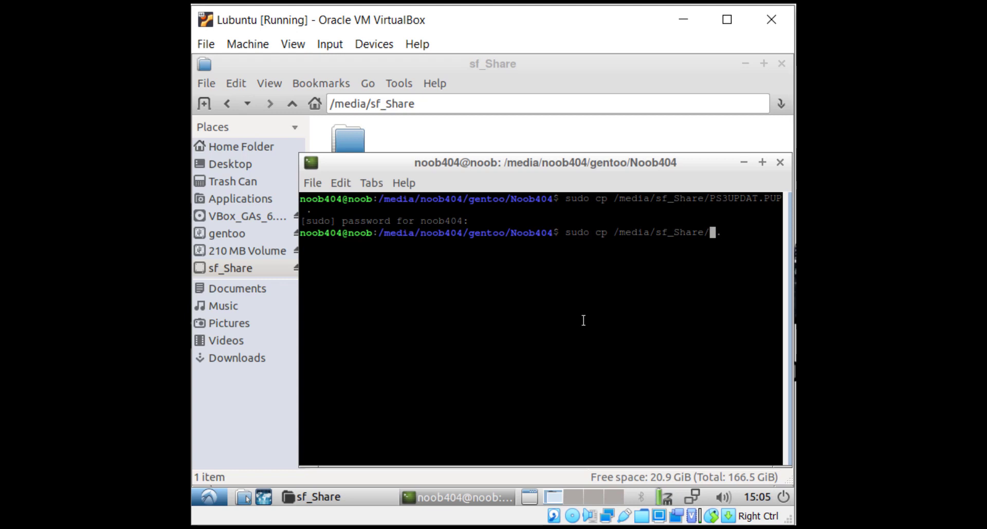
text(Col)
key(Left)
key(Left)
key(Left)
key(Left)
key(Left)
key(Left)
key(Left)
key(Left)
key(Left)
key(Left)
key(Left)
key(Left)
key(Left)
key(Left)
key(Left)
key(Left)
key(Left)
key(Left)
text(-)
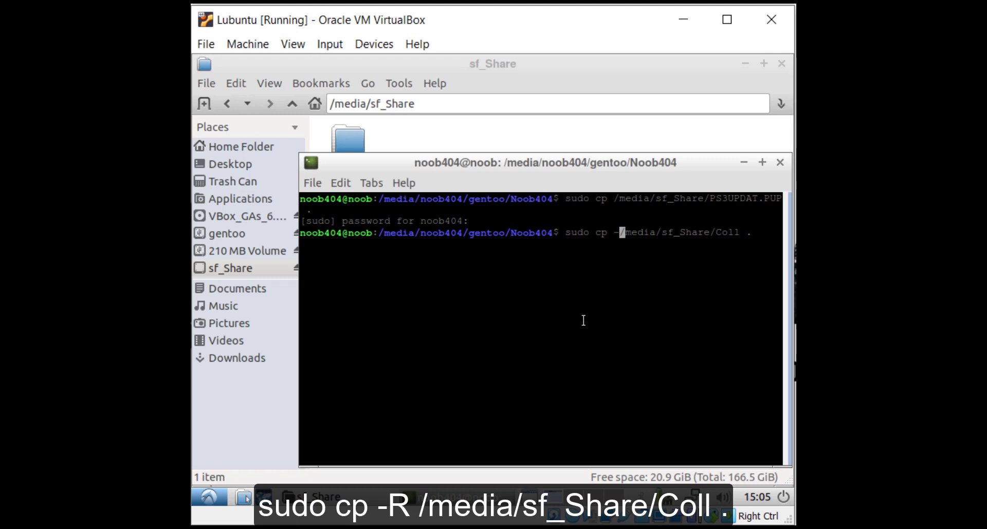
text(R)
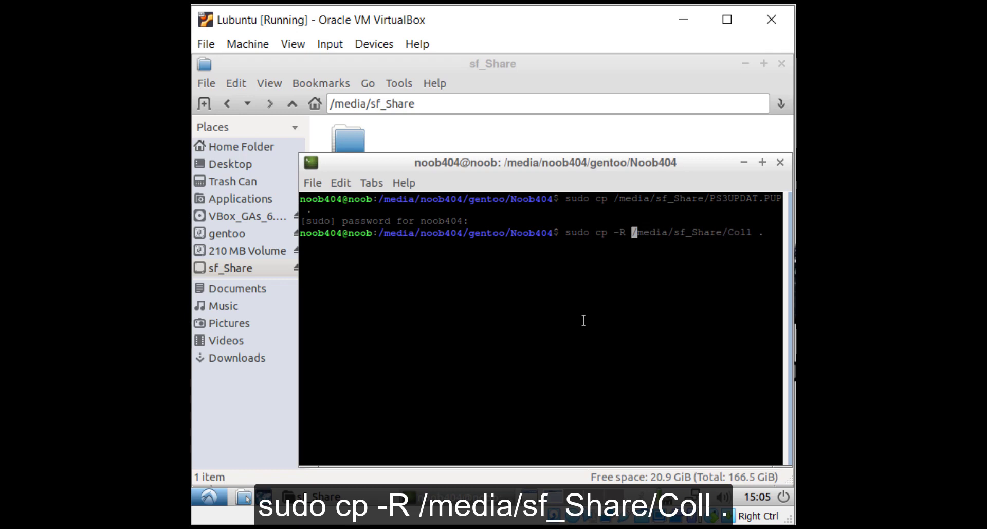
key(Right)
key(Right)
key(Right)
key(Right)
key(Right)
key(Right)
key(Right)
key(Right)
key(Right)
key(Right)
key(Right)
key(Right)
key(Right)
key(Right)
key(Right)
key(Right)
key(Right)
key(Right)
key(Right)
key(Right)
key(Return)
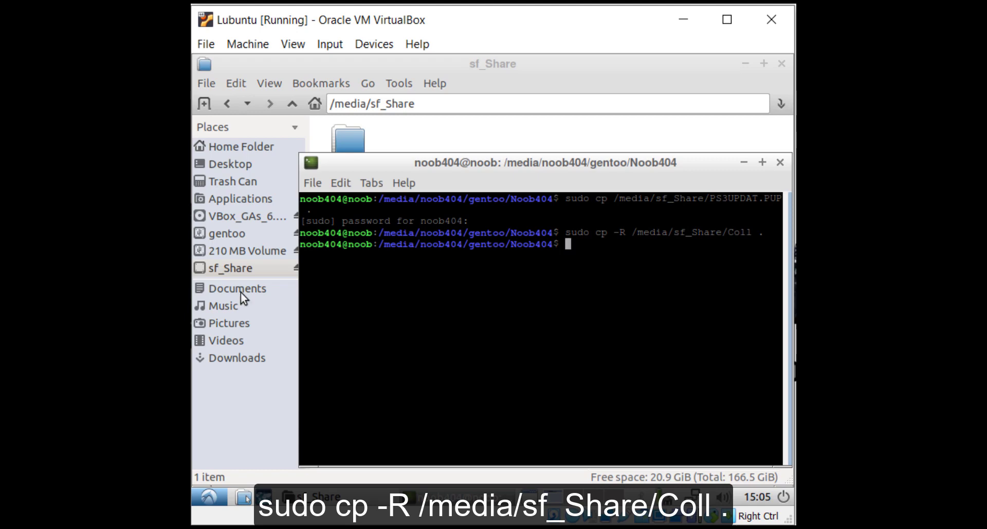
click(237, 234)
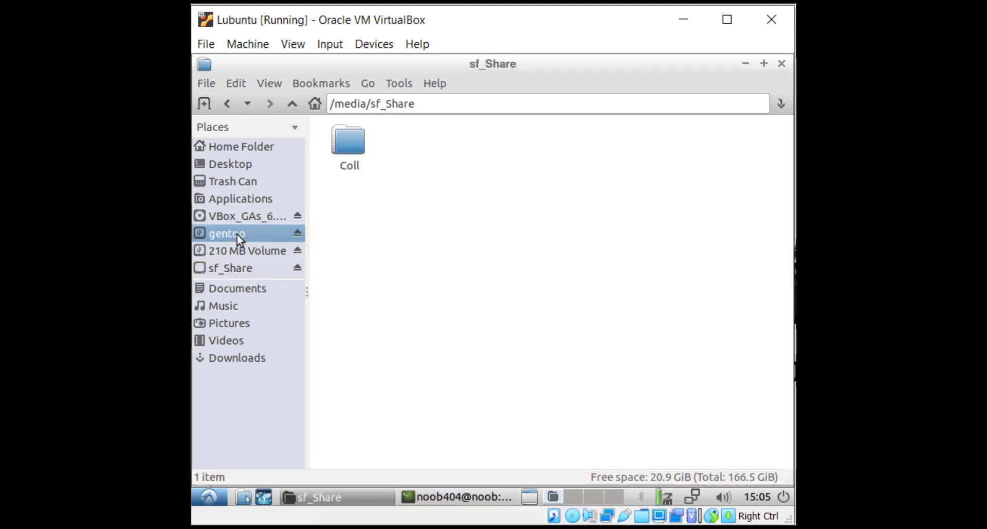
Open Noob404 and then Coll on gentoo to confirm PS3UPDAT.PUP is inside
double_click(695, 203)
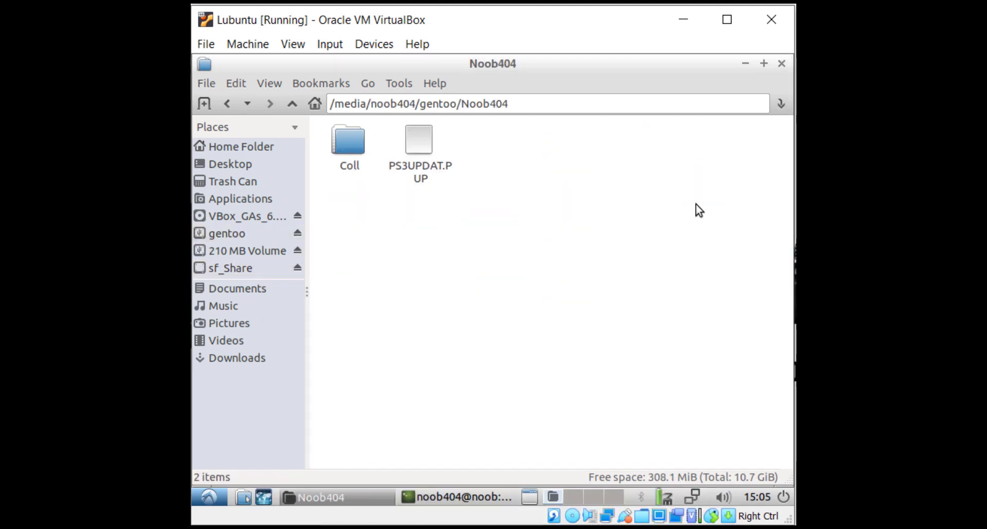
double_click(338, 129)
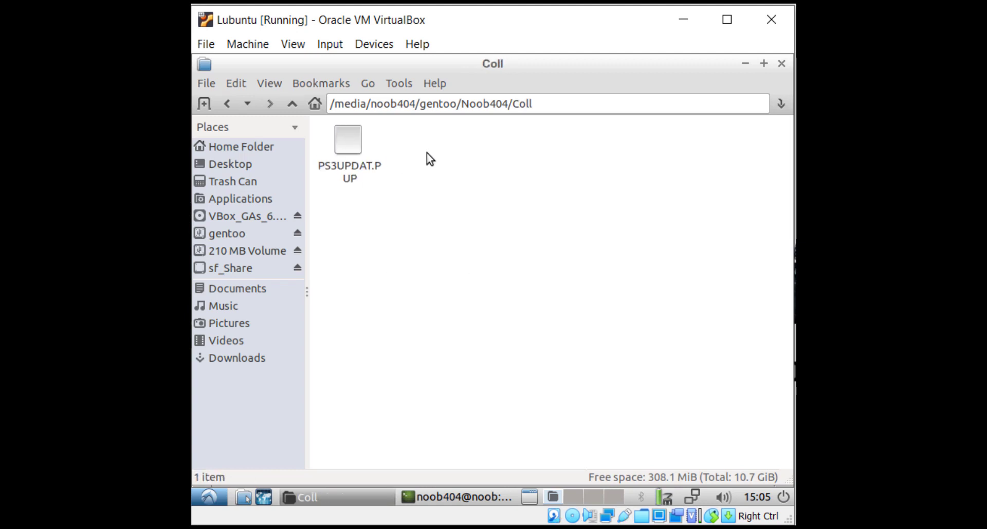